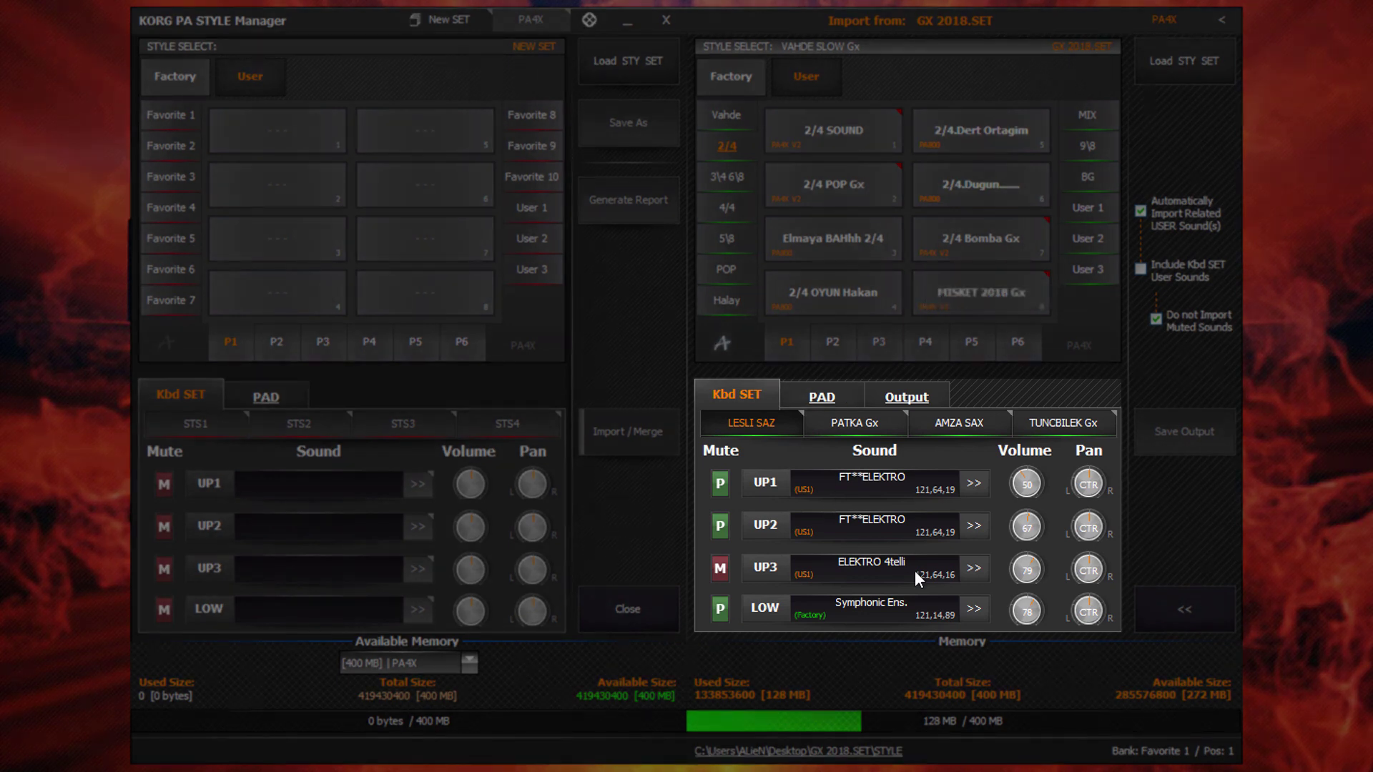
Look through the pad settings, output log and keyboard set sounds of the style in the import set
left_click(818, 393)
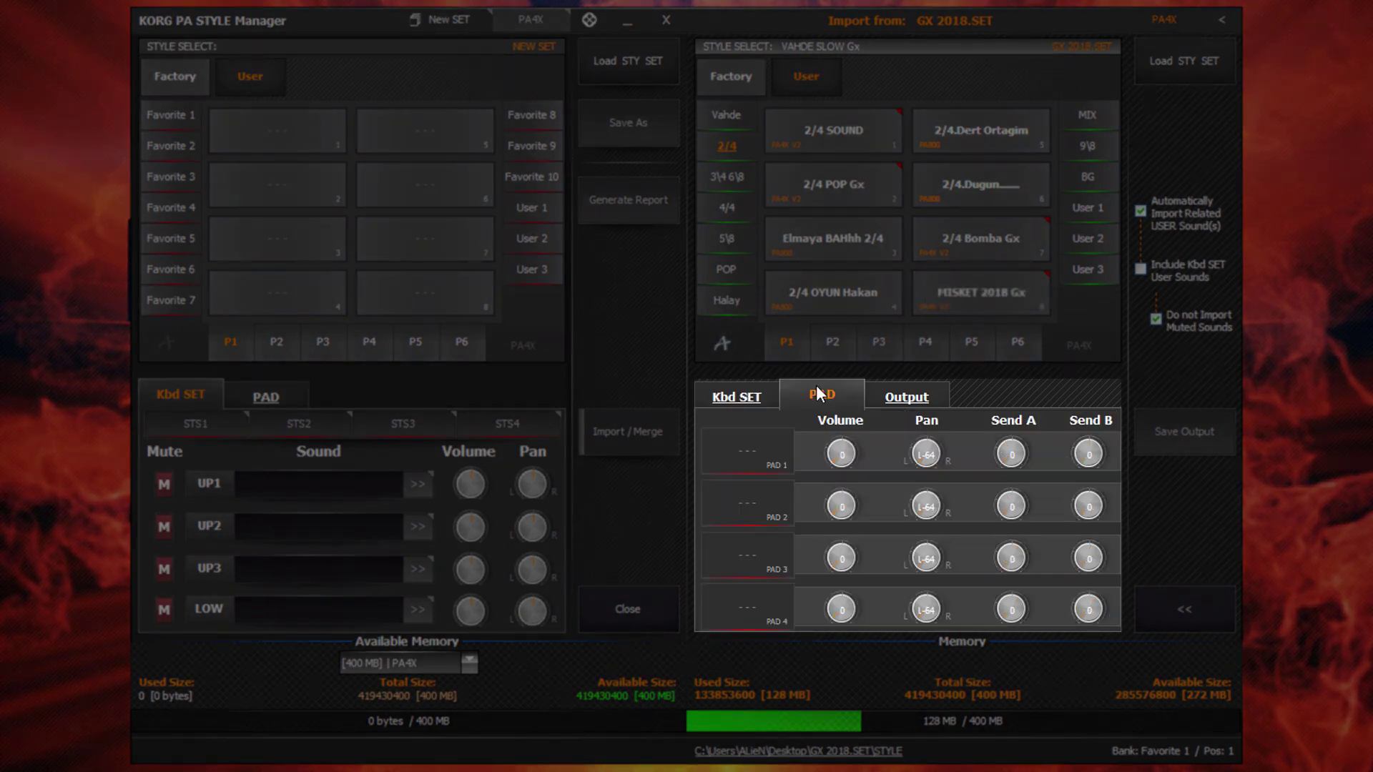
left_click(892, 395)
left_click(736, 394)
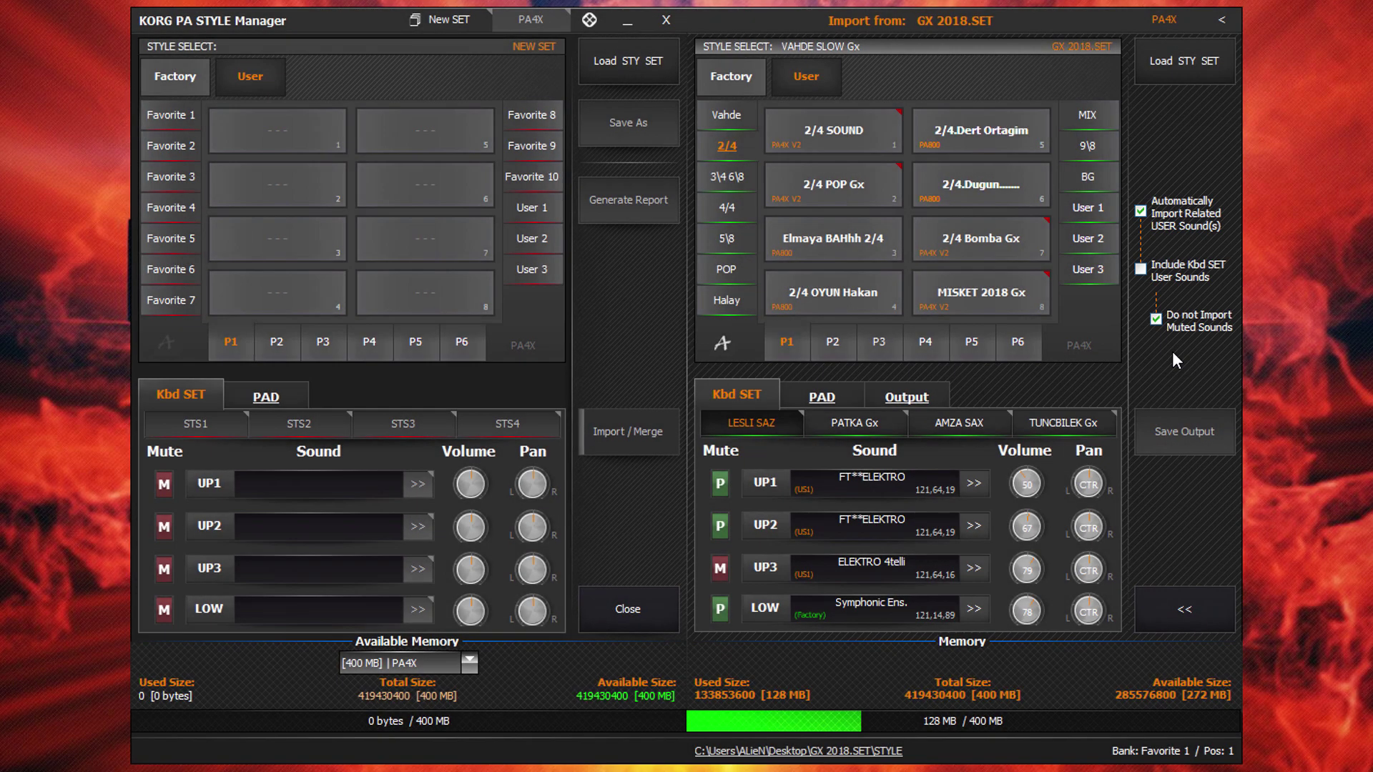
Copy the style 2/4 POP Gx from GX 2018.SET into position 1 of Favorite 1 in the new set
right_click(877, 183)
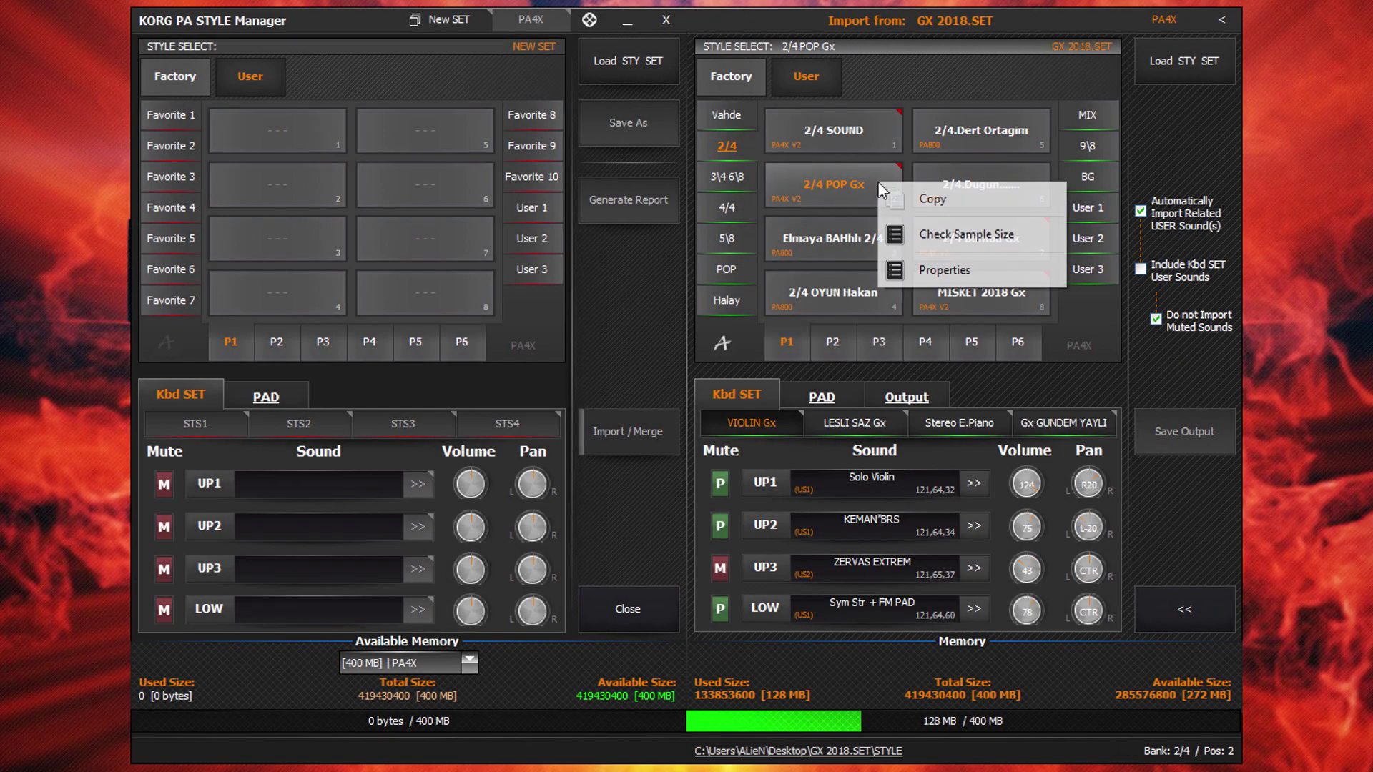
left_click(914, 203)
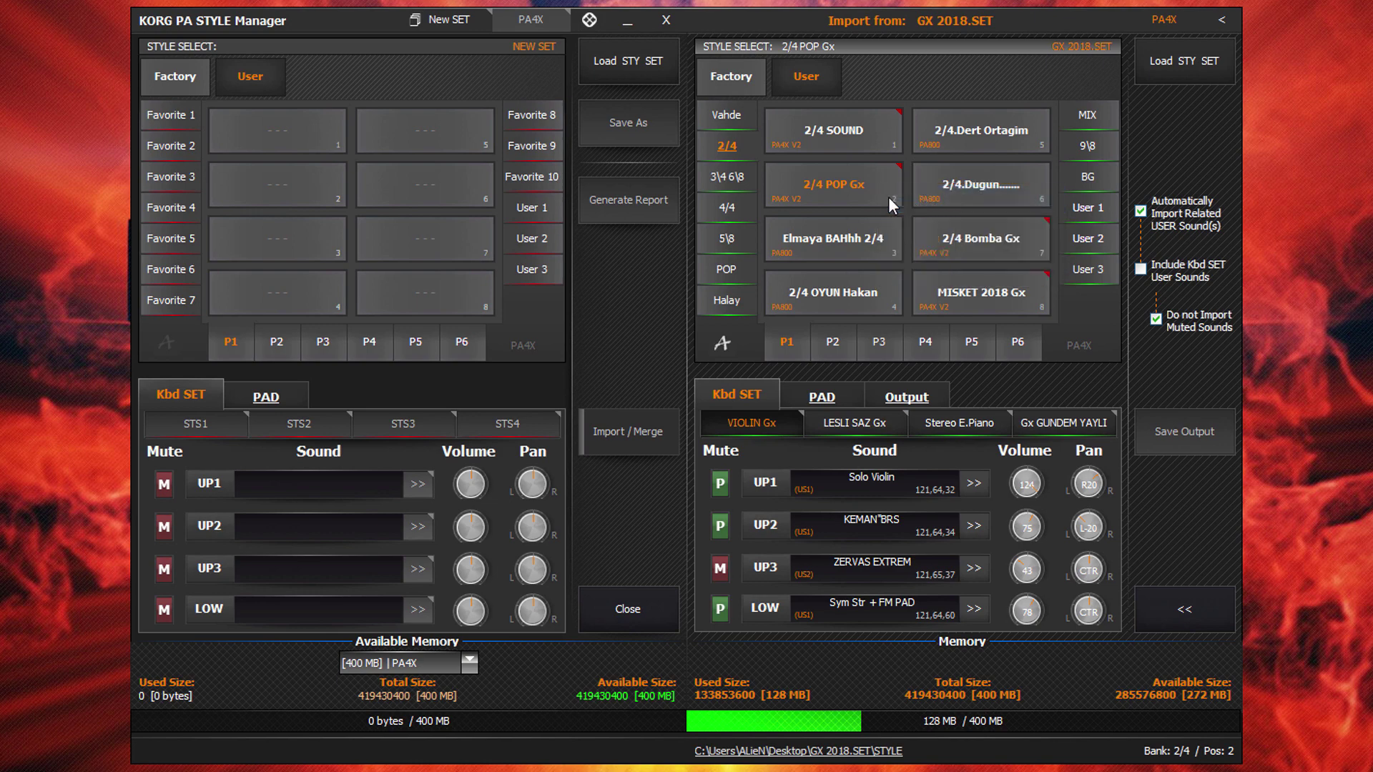
right_click(256, 133)
left_click(346, 246)
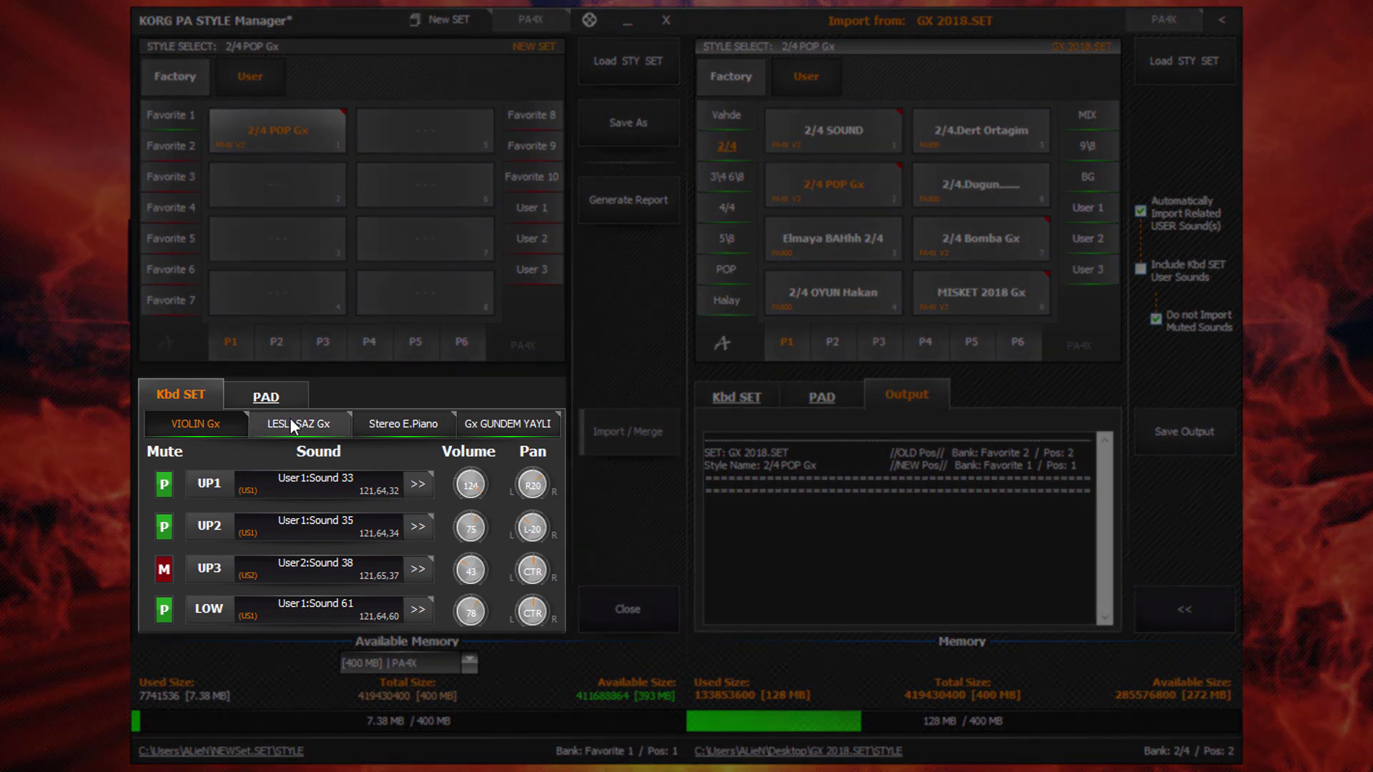
Check the sounds assigned in each of the four keyboard sets of the pasted 2/4 POP Gx style
left_click(290, 417)
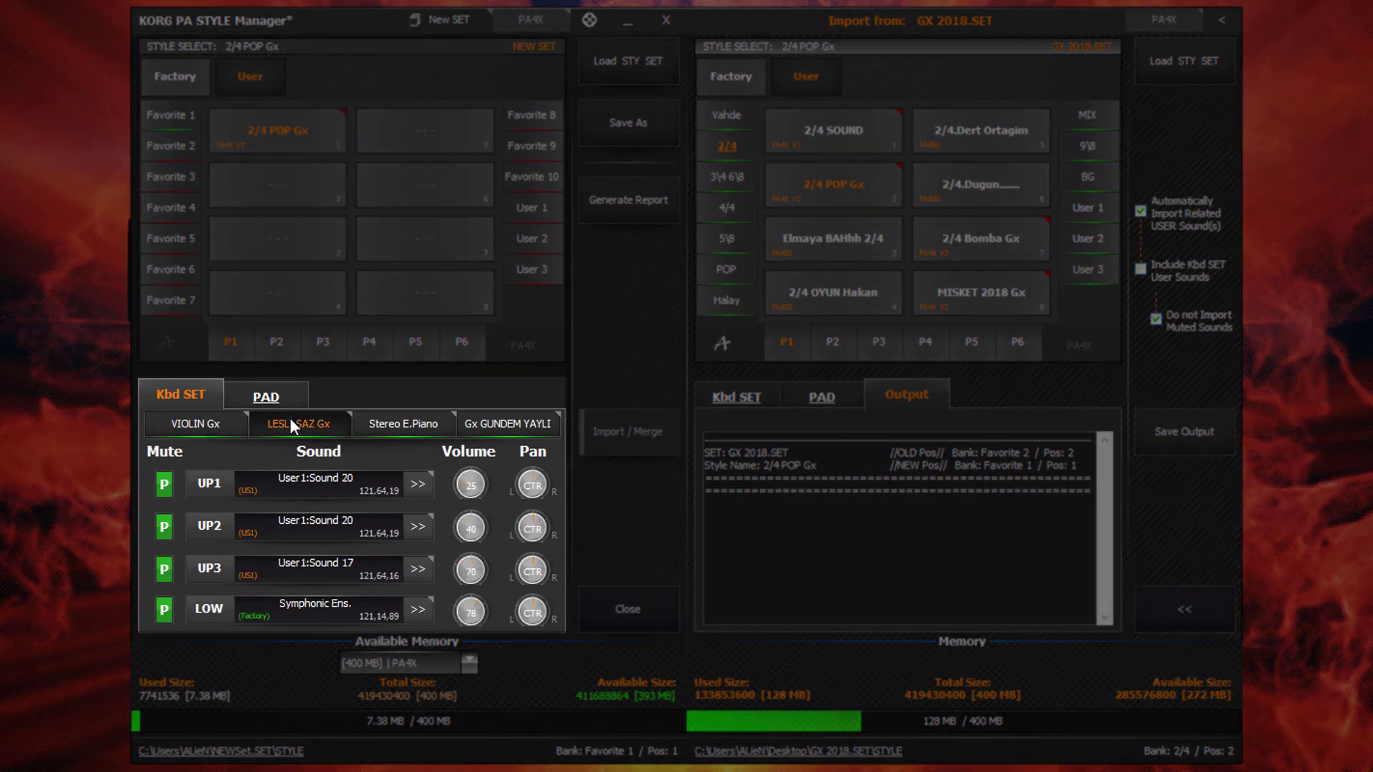
left_click(395, 422)
left_click(491, 423)
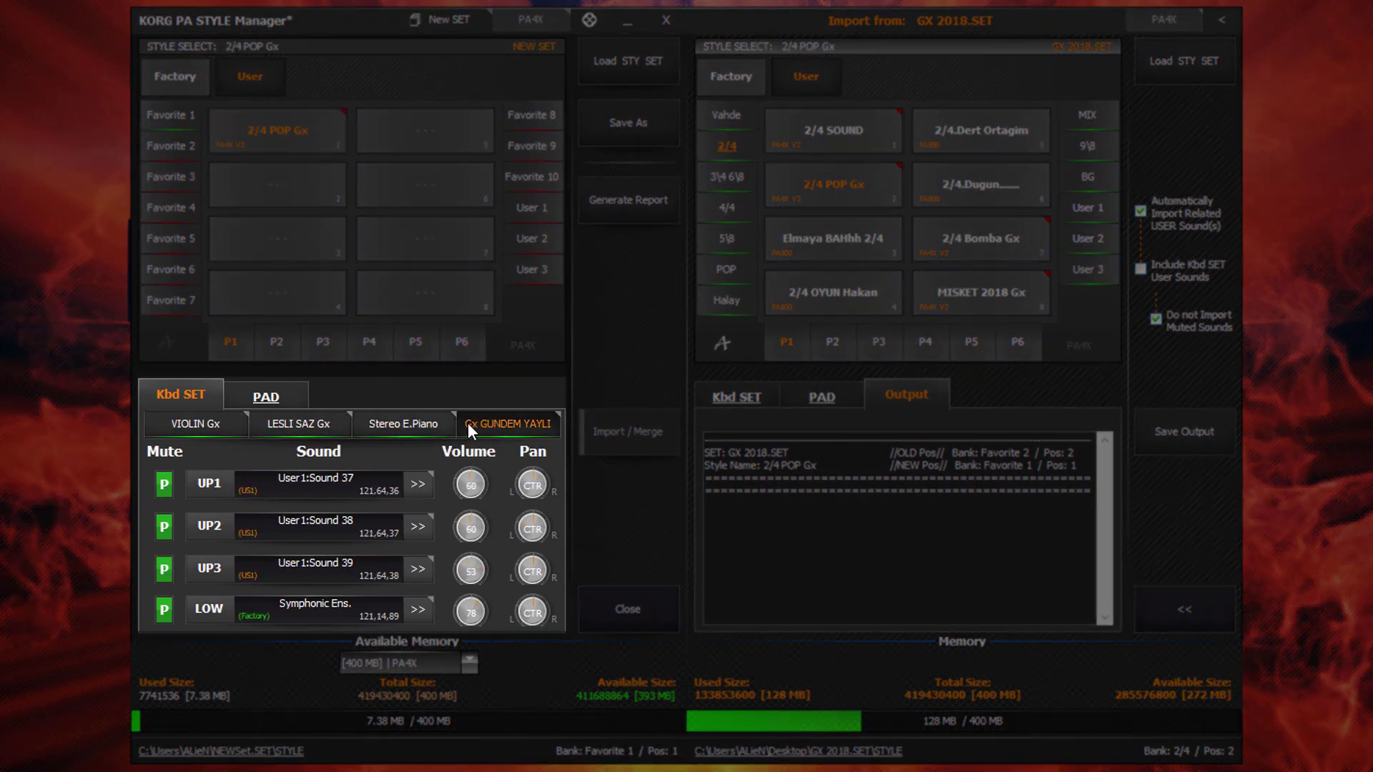
left_click(242, 434)
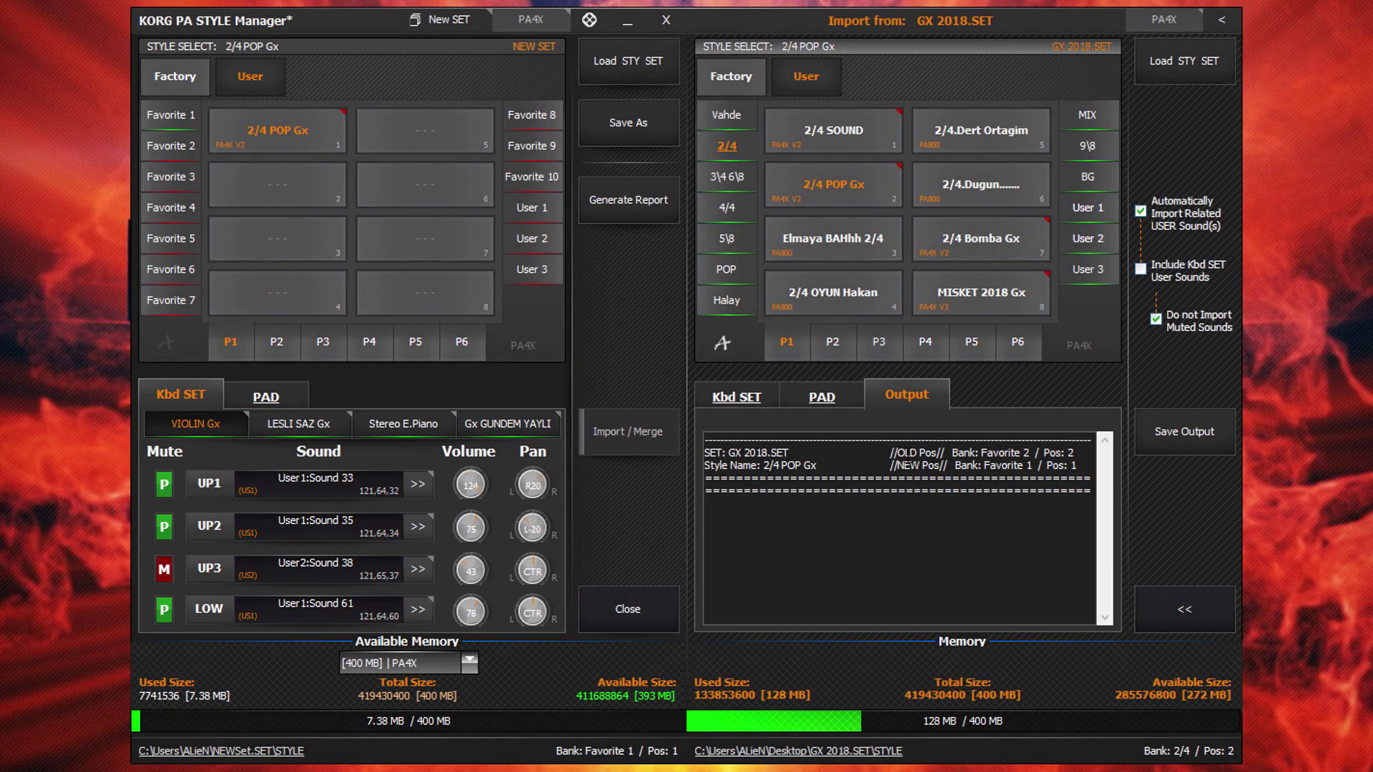
Enable importing of Kbd SET user sounds and copy 2/4 POP Gx over the style in position 1 of the new set
left_click(1170, 276)
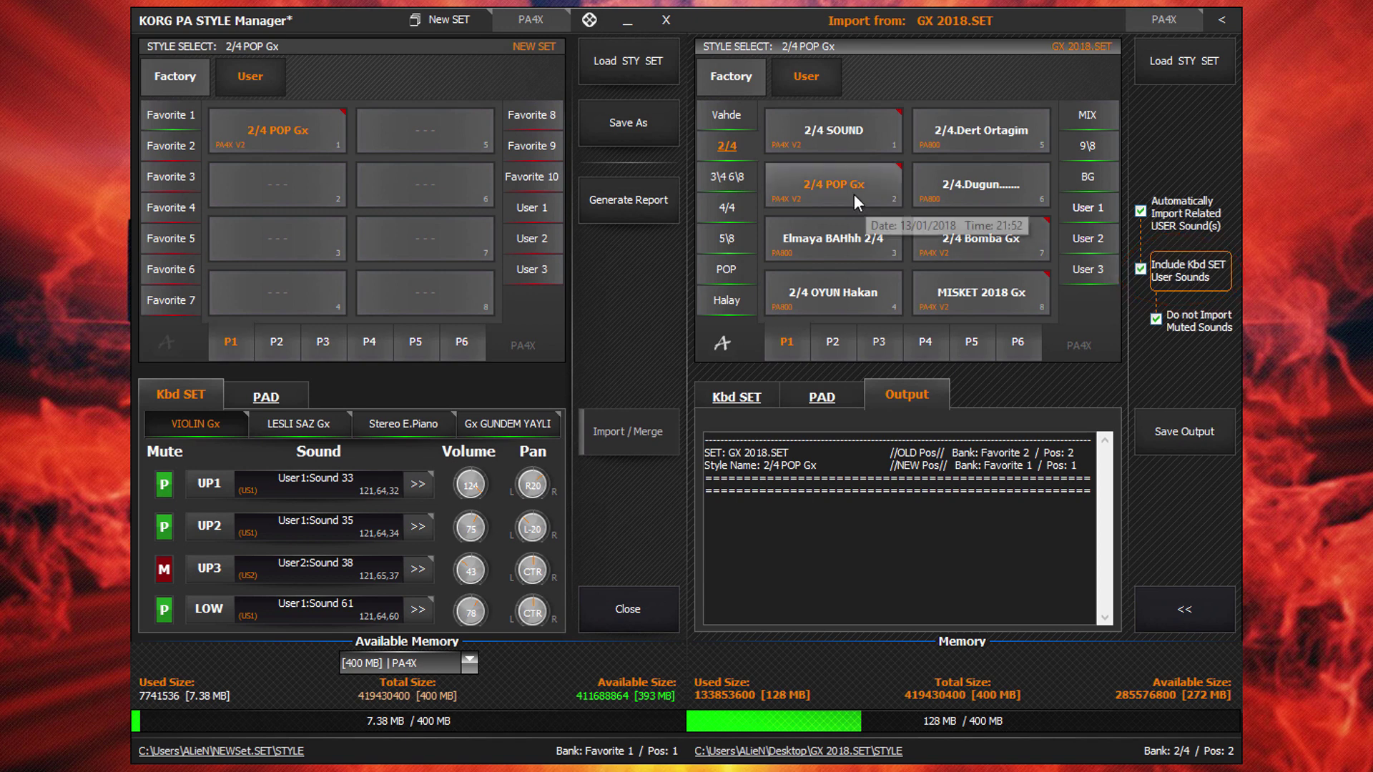
right_click(890, 211)
left_click(908, 211)
right_click(397, 179)
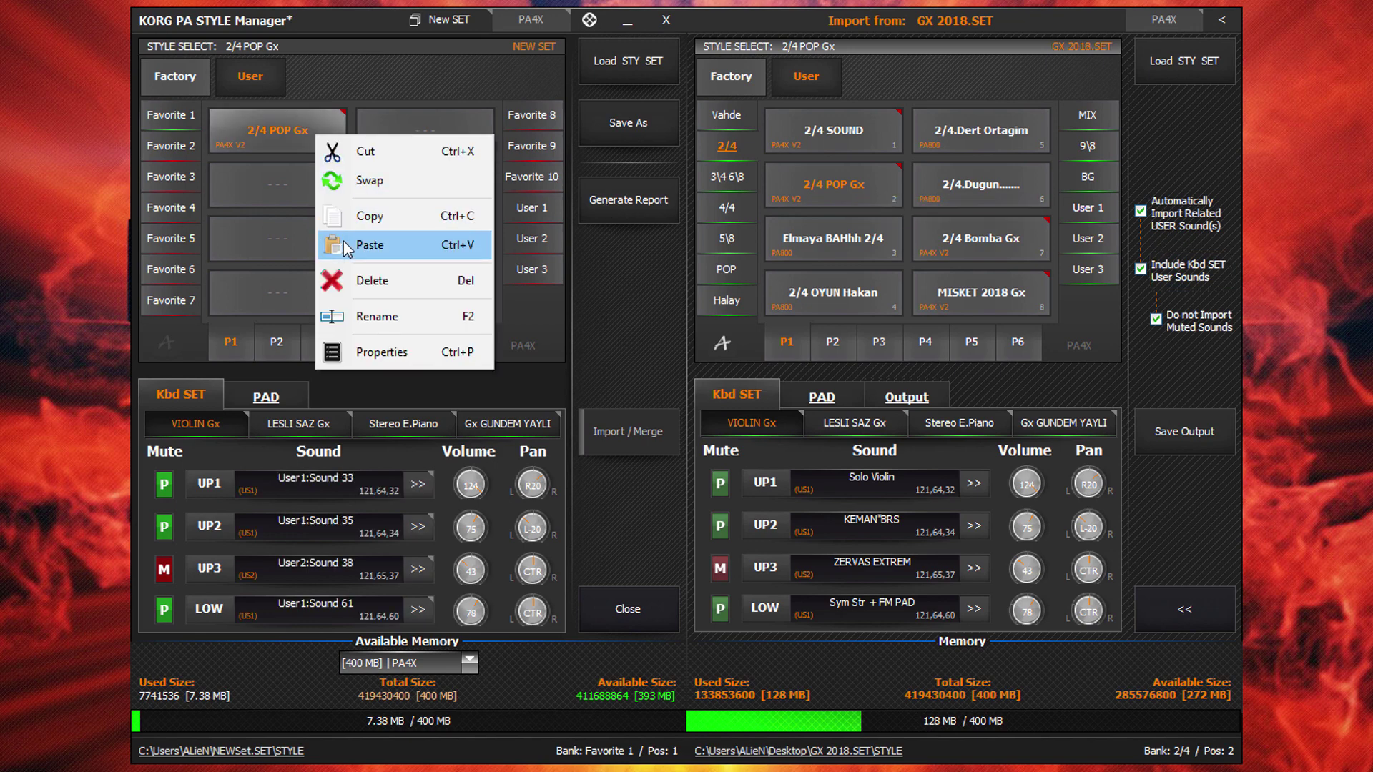
left_click(343, 241)
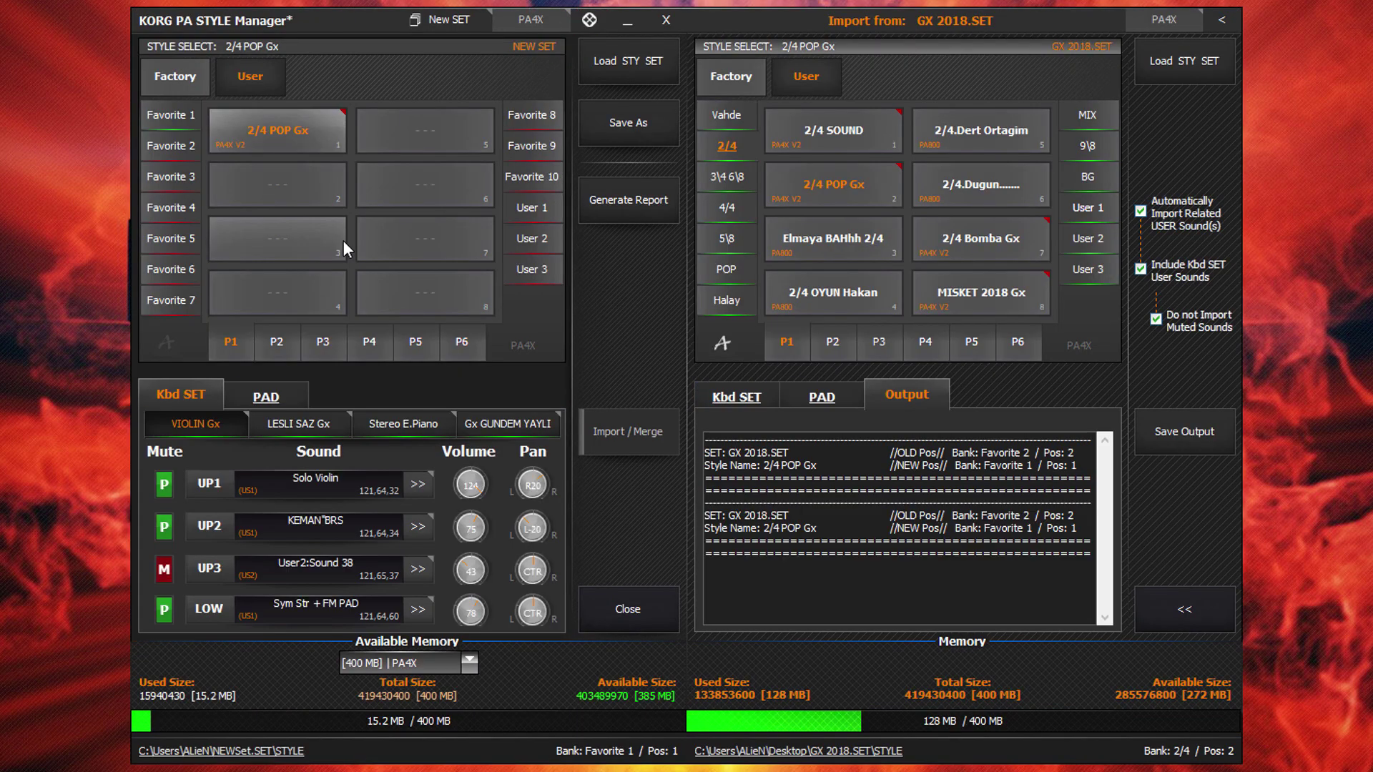
Review the imported sound names in all four keyboard sets, including the muted UP3 track, and the muted-sounds import option
left_click(289, 424)
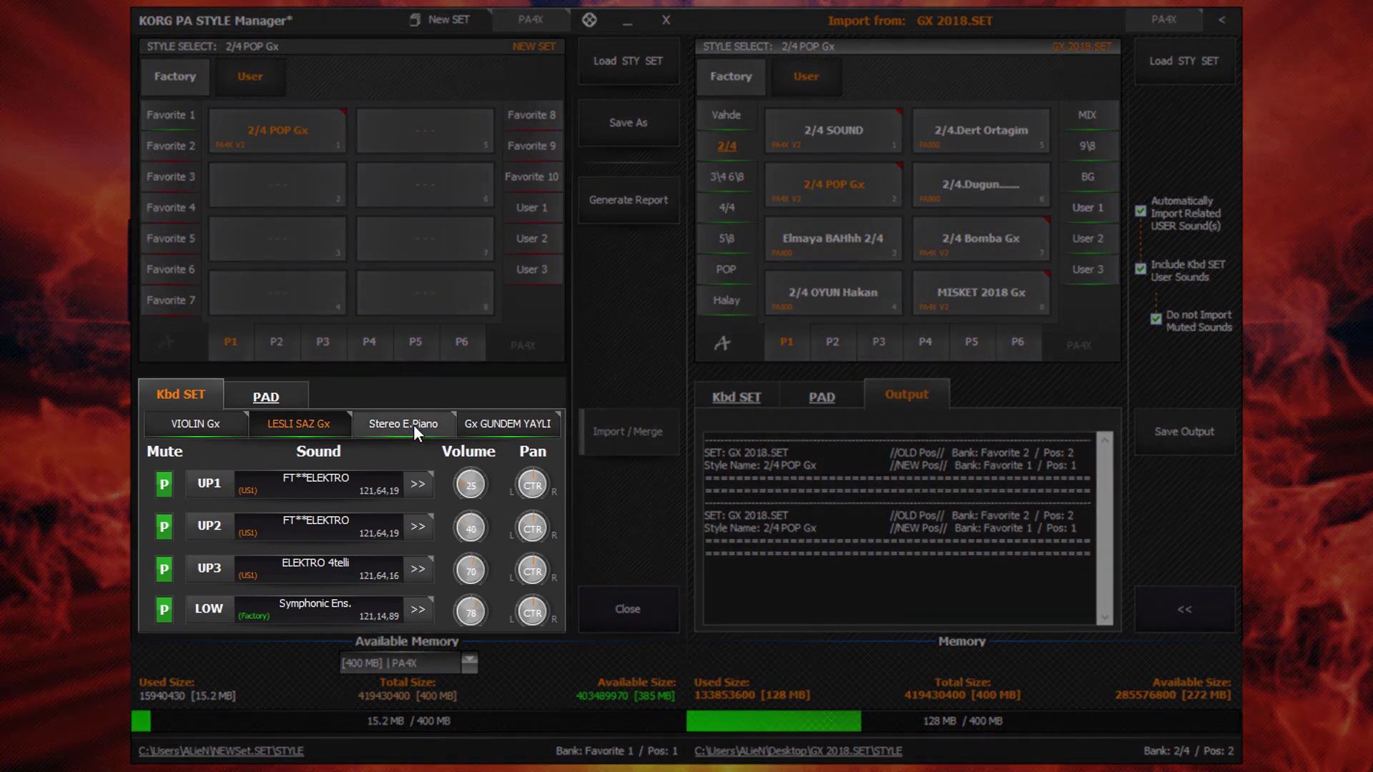
left_click(413, 424)
left_click(495, 421)
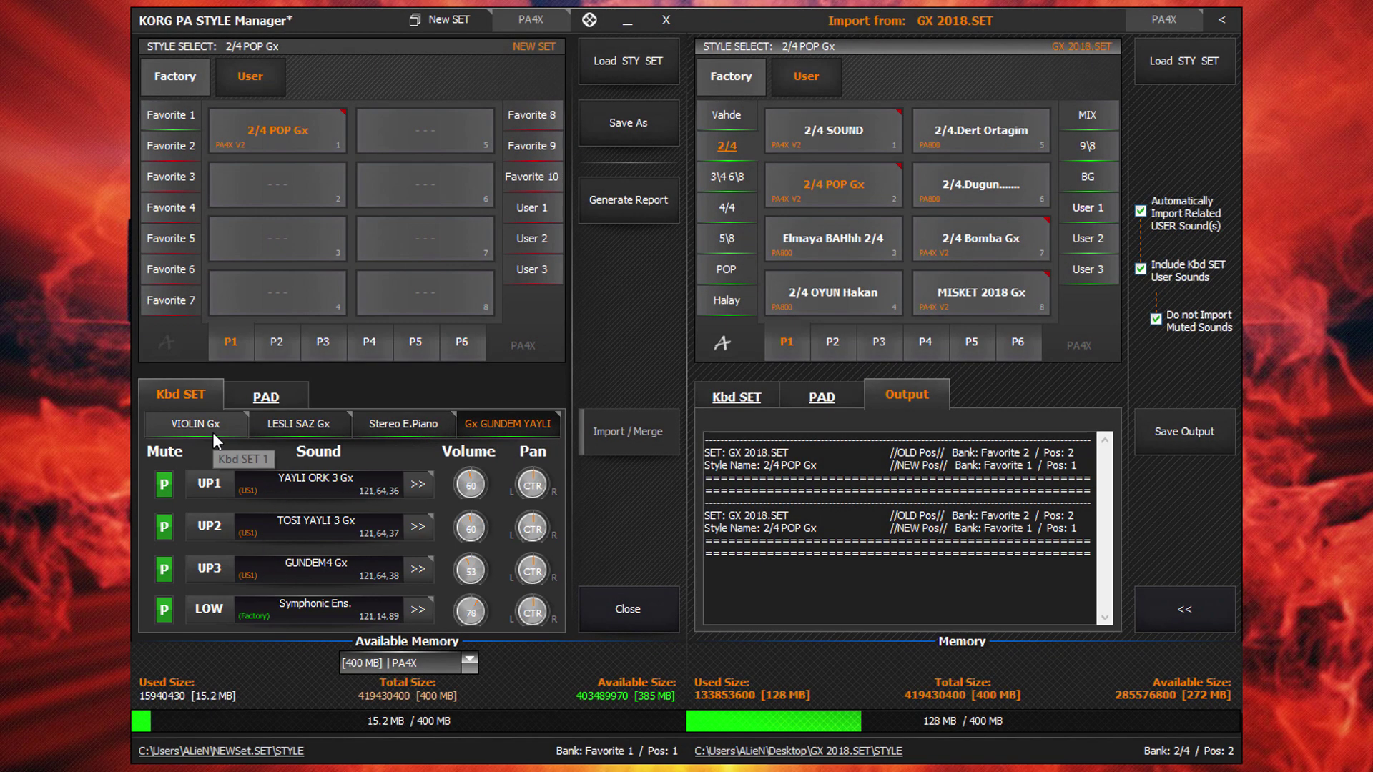
left_click(213, 432)
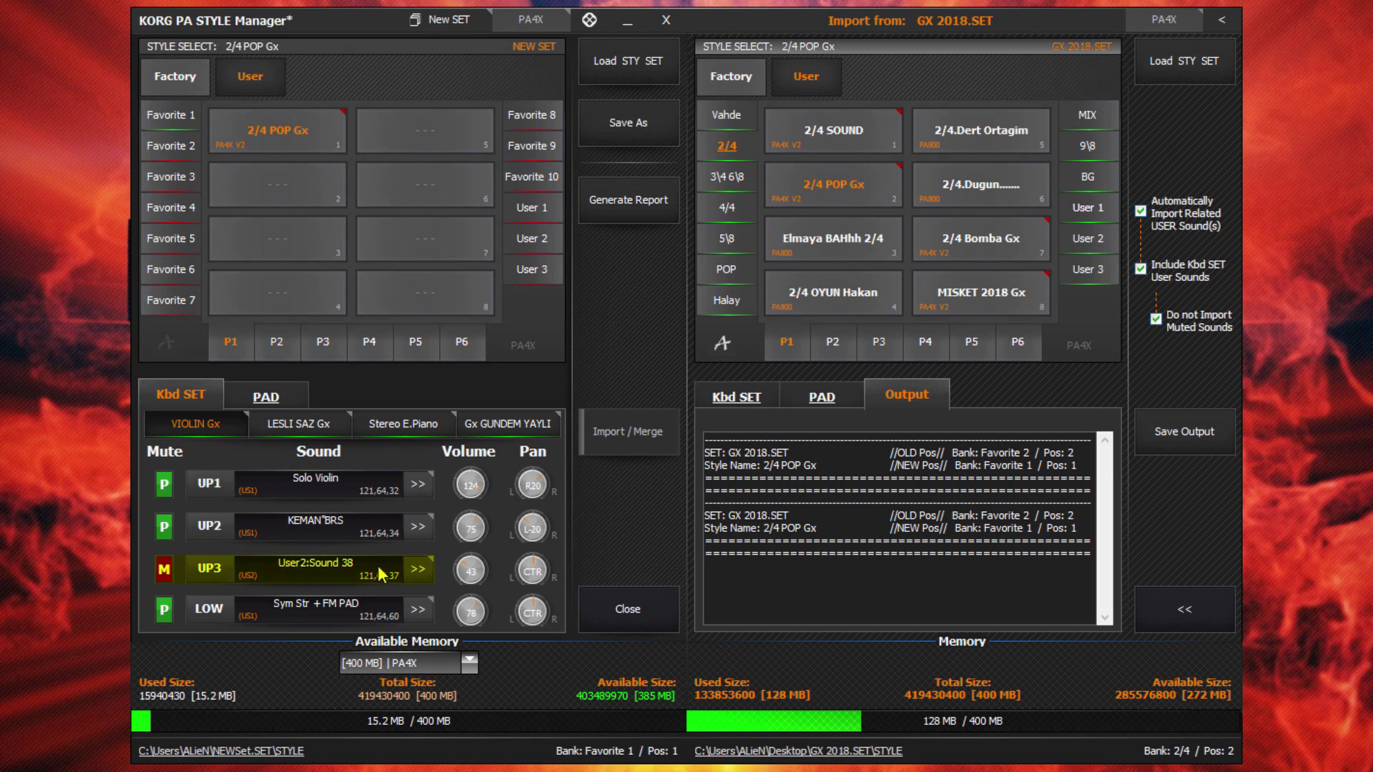
left_click(1194, 323)
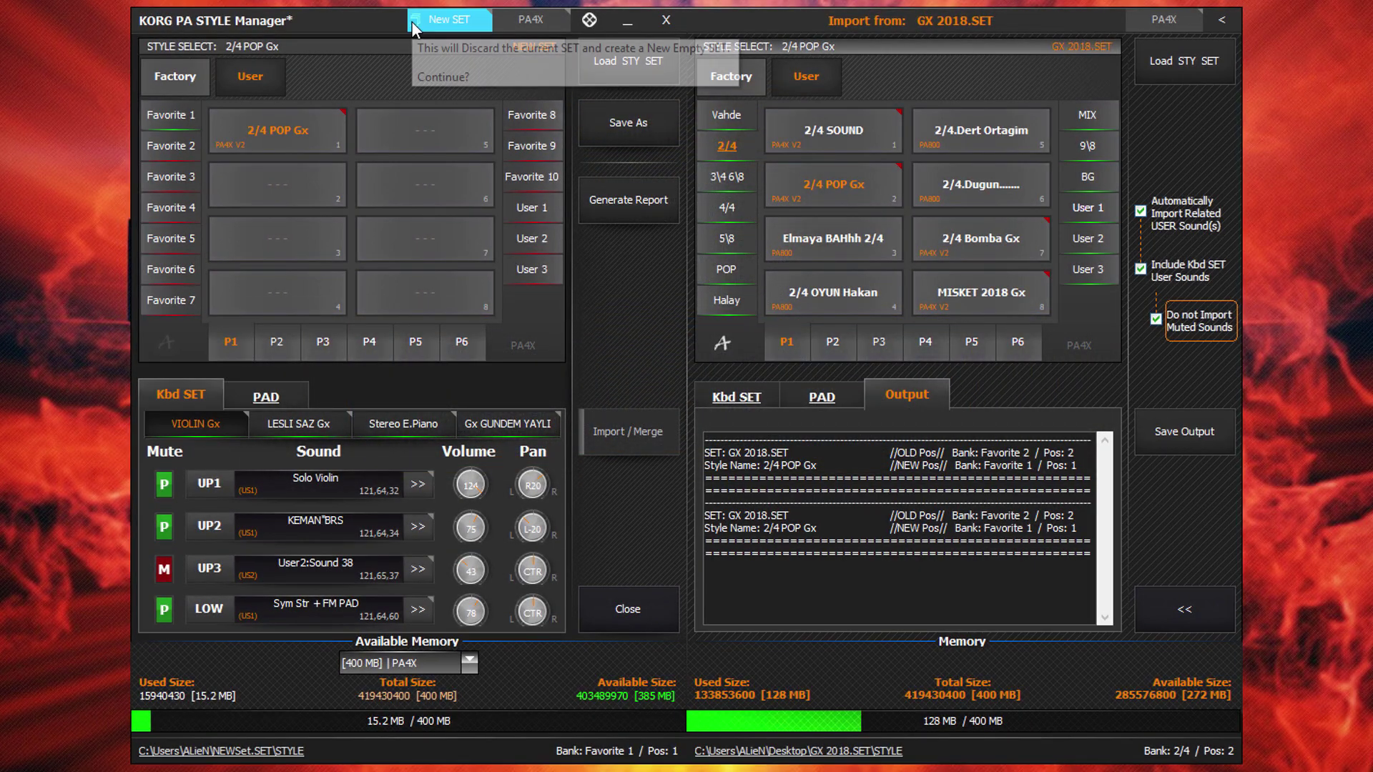
Discard the current set and create a new empty one for the PA4X with OS v2+
left_click(416, 22)
left_click(755, 464)
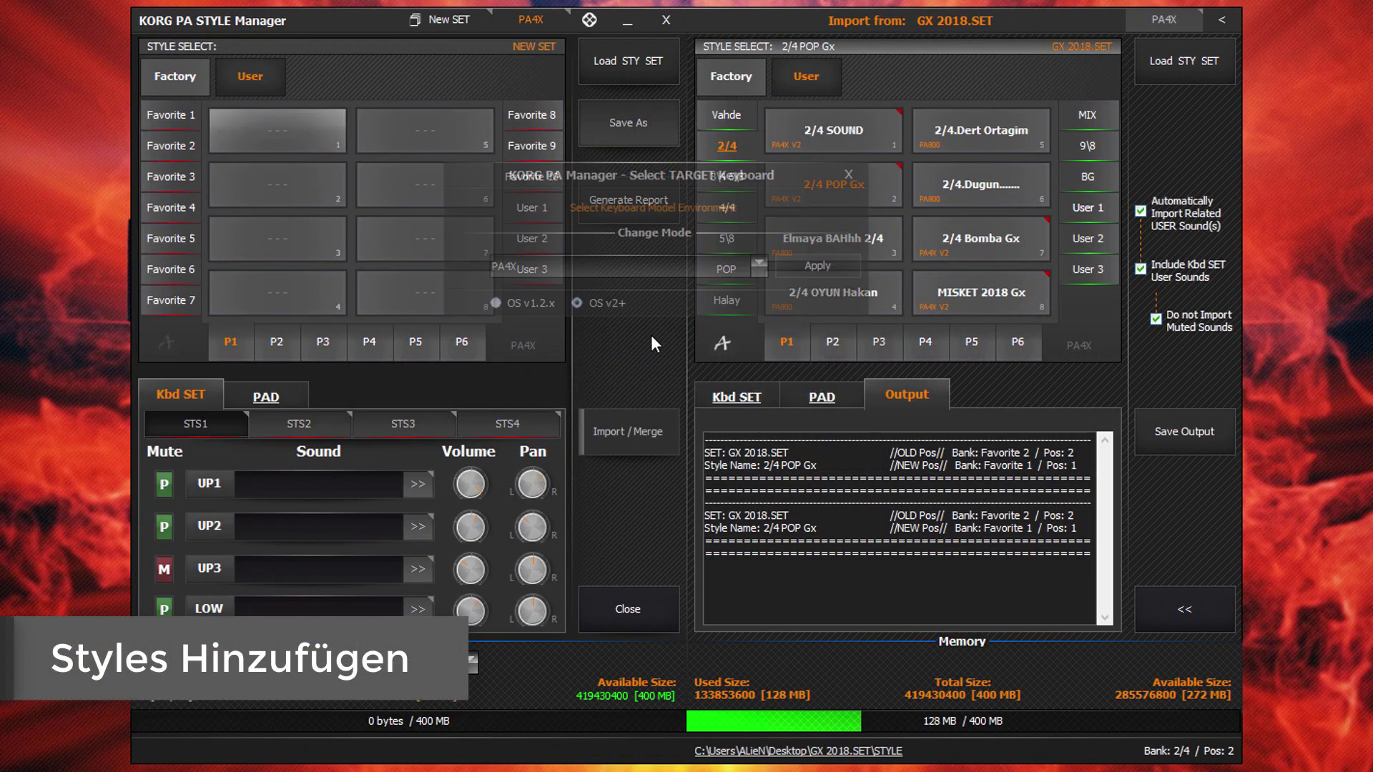
left_click(784, 268)
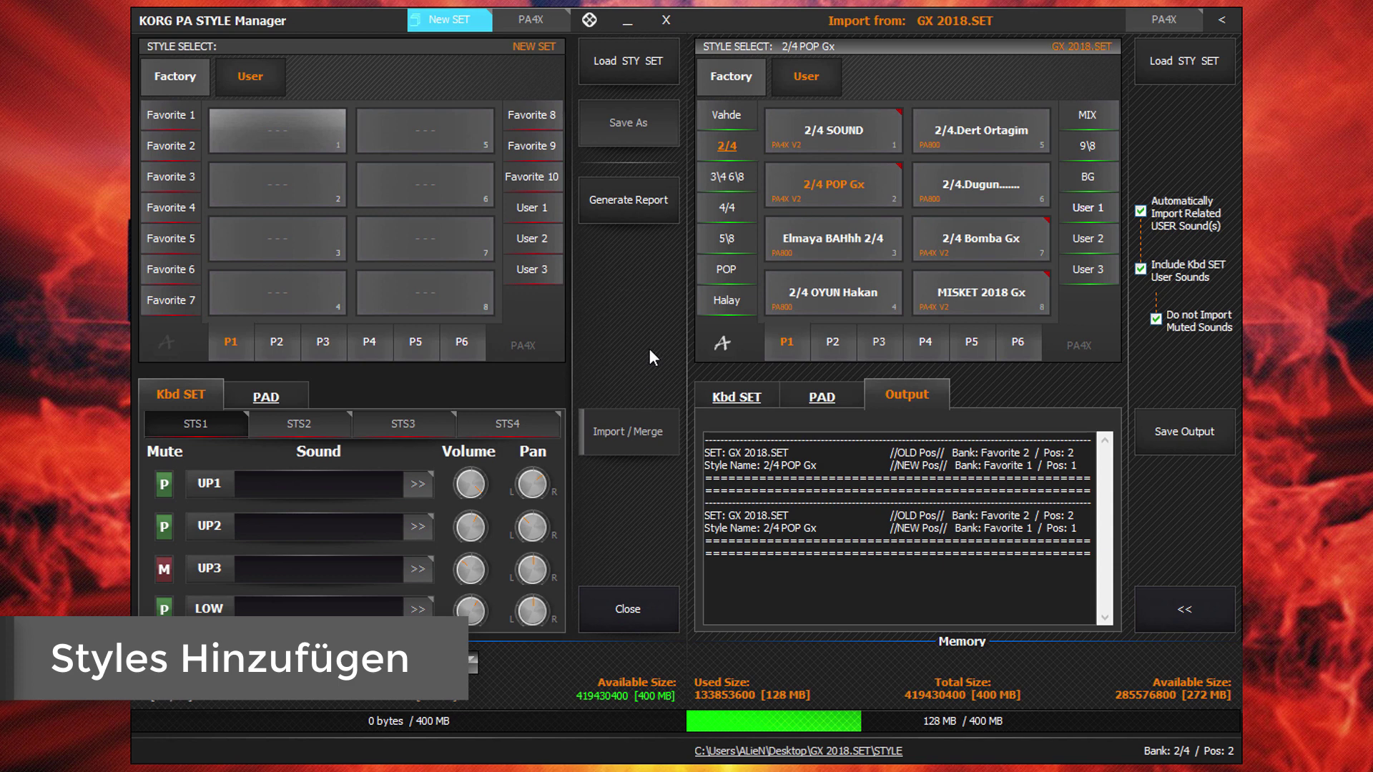
Copy the single style 2/4 POP Gx into position 1 of Favorite 1 in the empty set
right_click(821, 187)
left_click(851, 204)
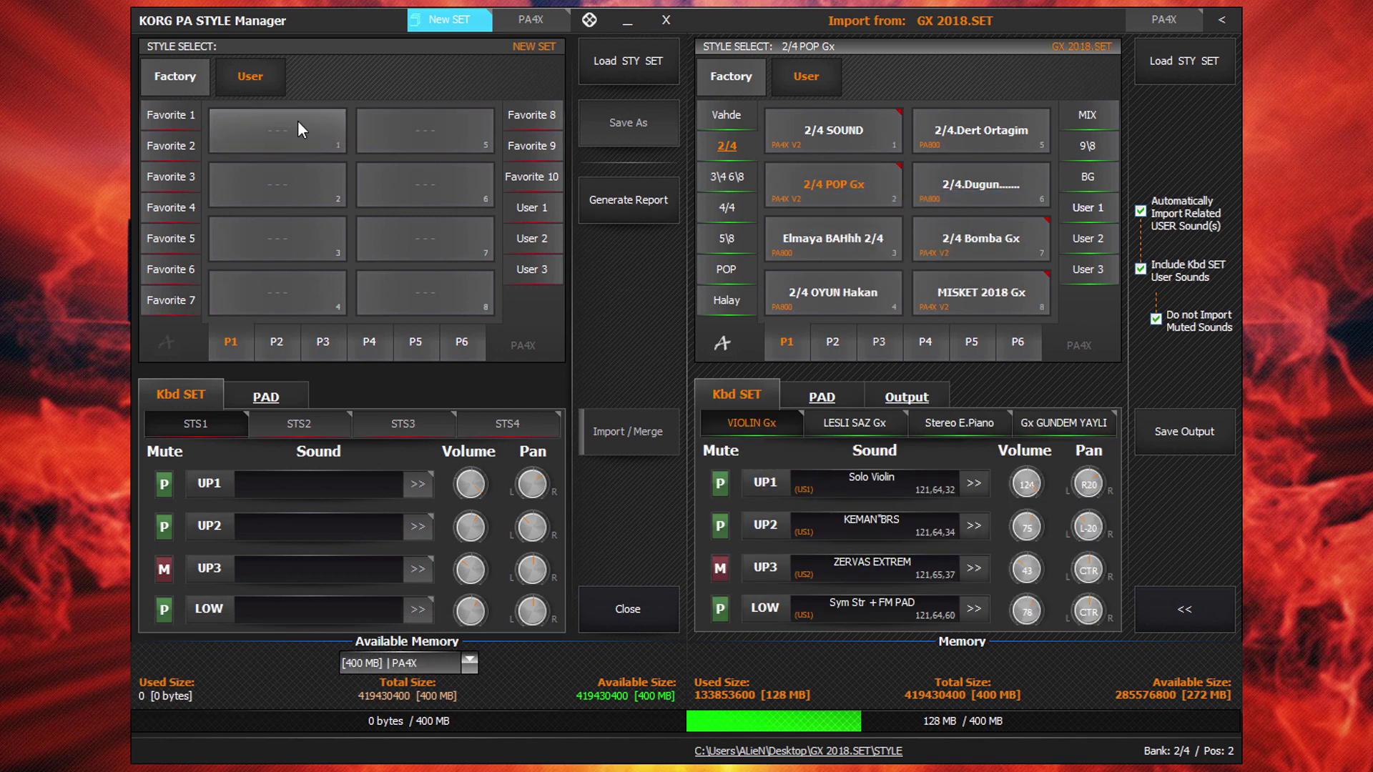
right_click(297, 127)
left_click(359, 230)
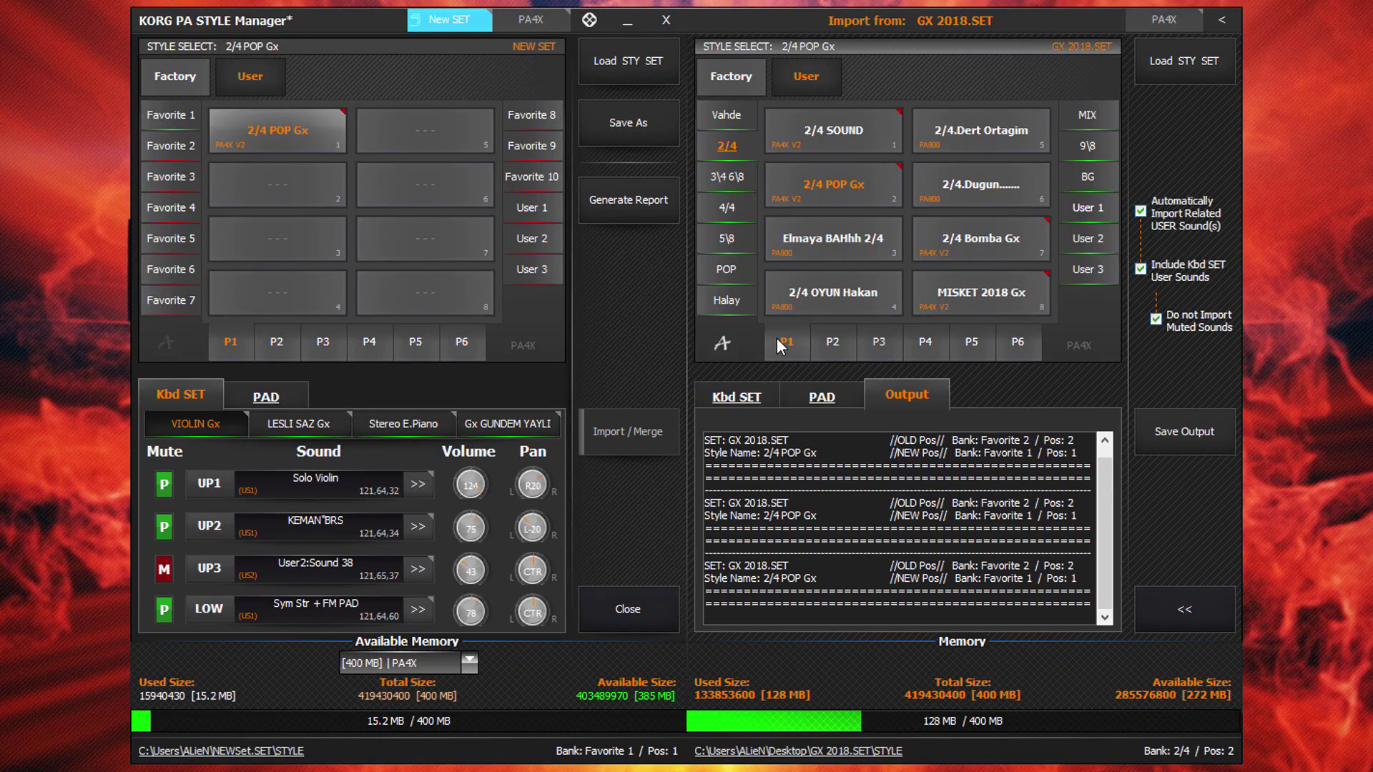
Copy the whole page P1 of the import set's 2/4 bank onto page P1 of Favorite 1
right_click(777, 337)
left_click(801, 353)
right_click(232, 342)
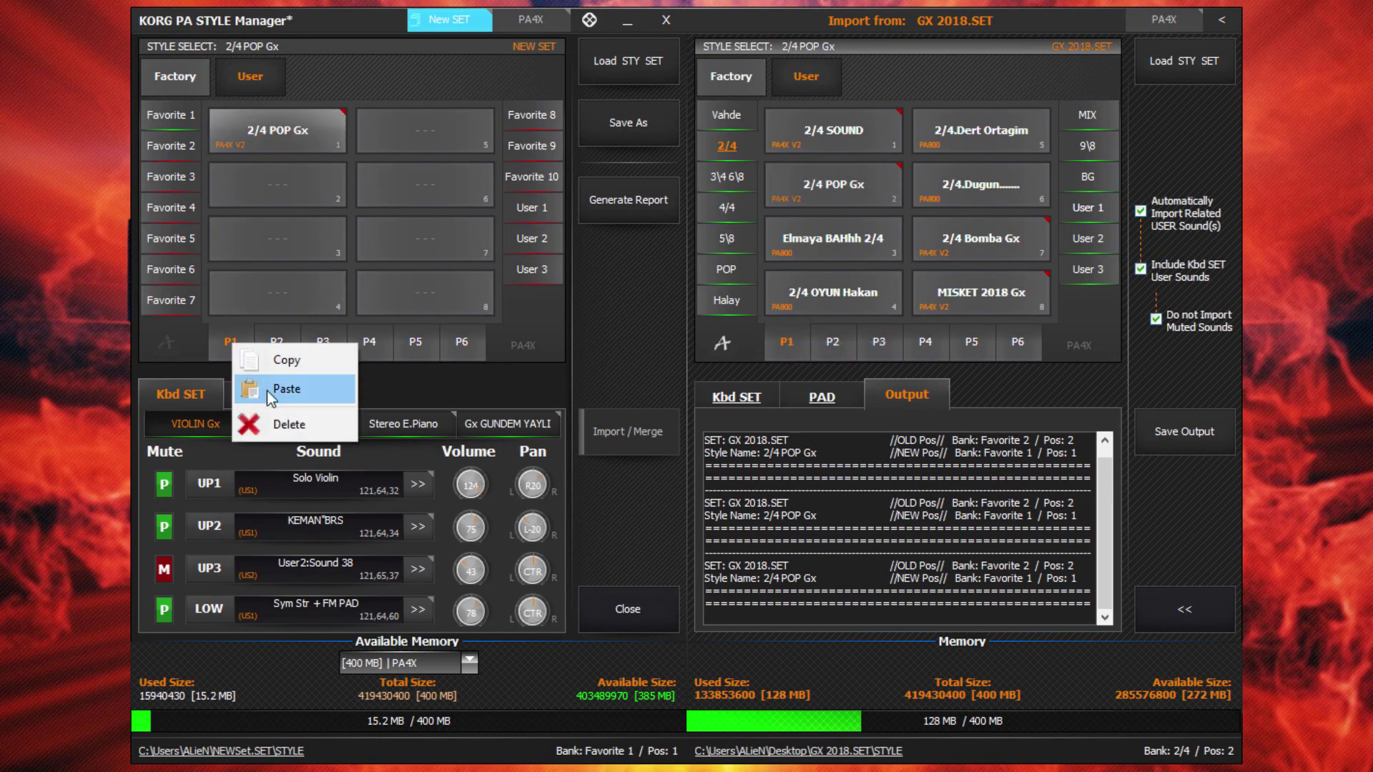
left_click(269, 390)
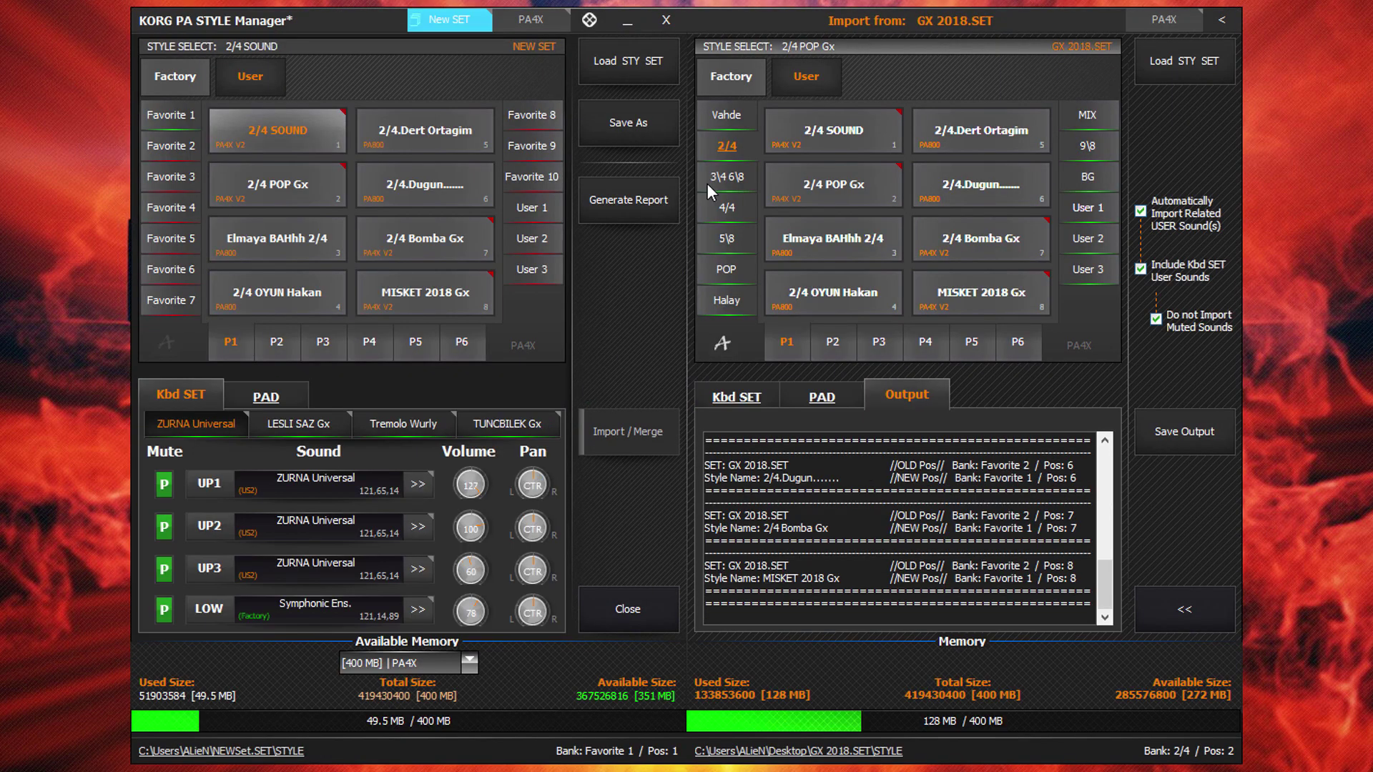
Copy the entire 2/4 bank of GX 2018.SET onto Favorite 1 of the new set, replacing its contents
right_click(766, 133)
left_click(790, 143)
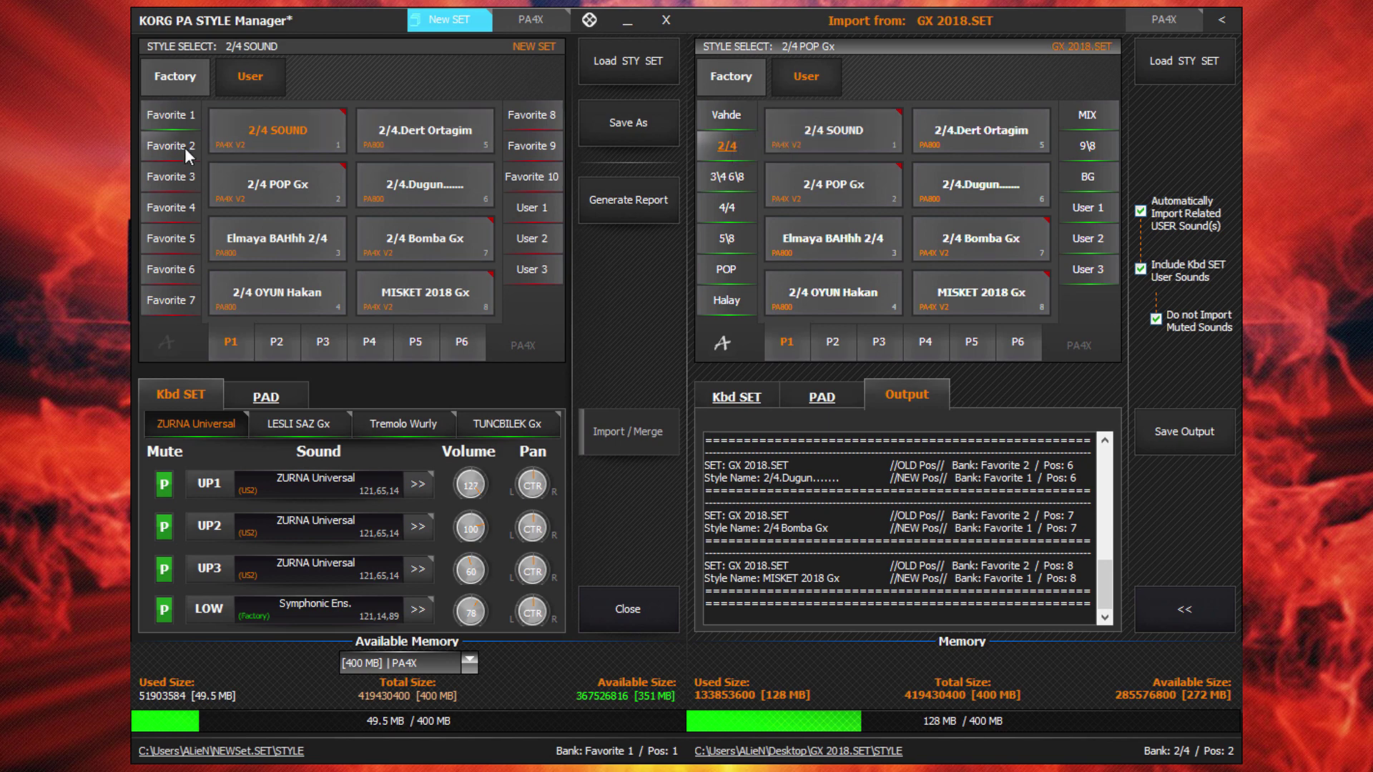
right_click(179, 121)
left_click(213, 177)
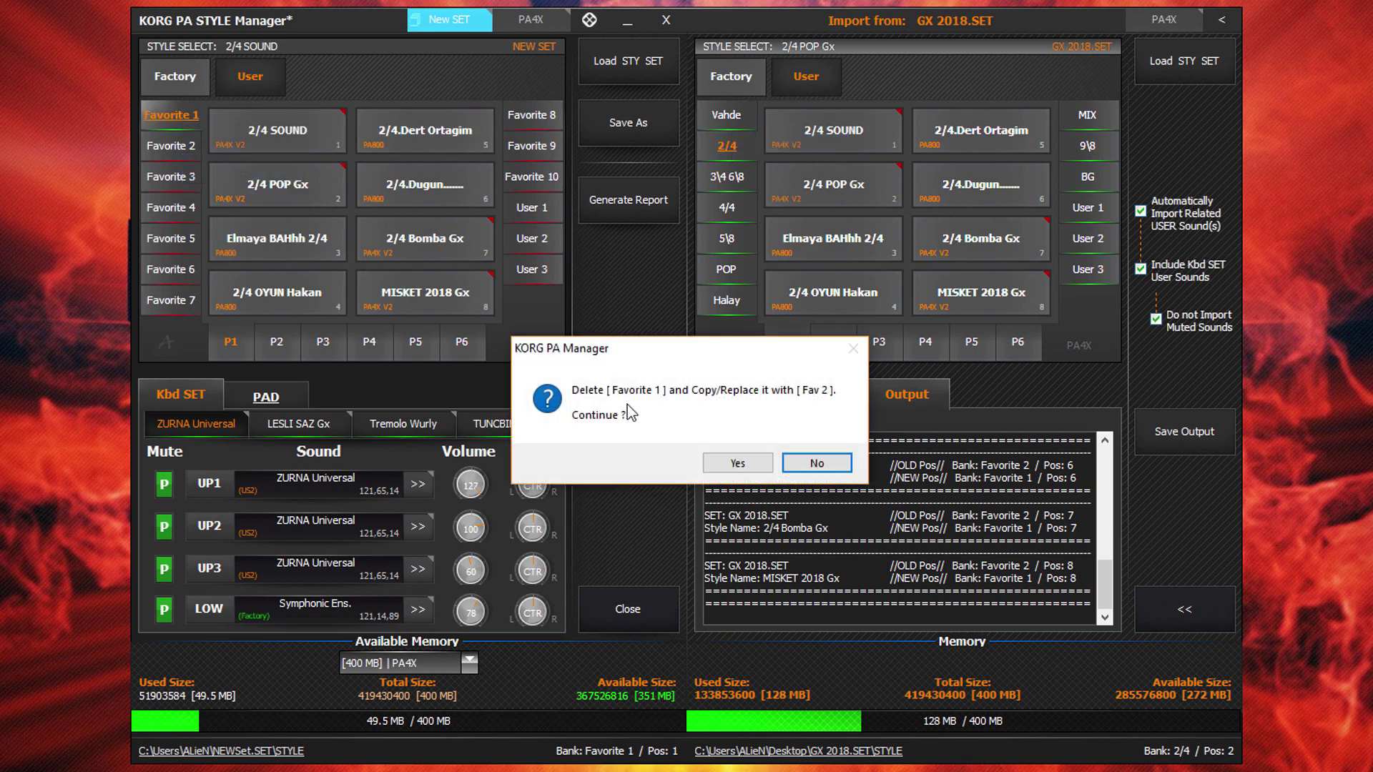
left_click(729, 462)
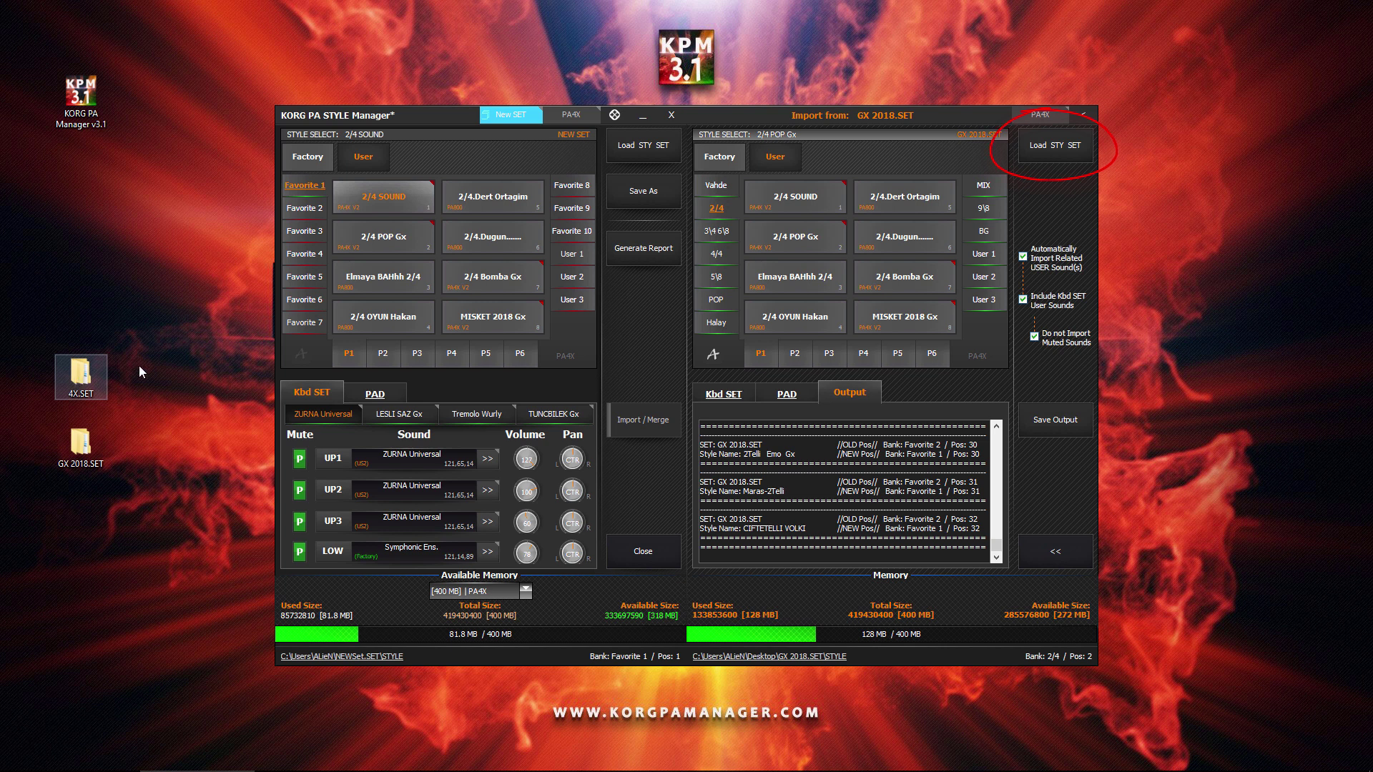
Load 4X.SET from the desktop as the import set, using the PA4X keyboard model with OS v2+
left_click_drag(141, 371, 977, 324)
left_click(711, 589)
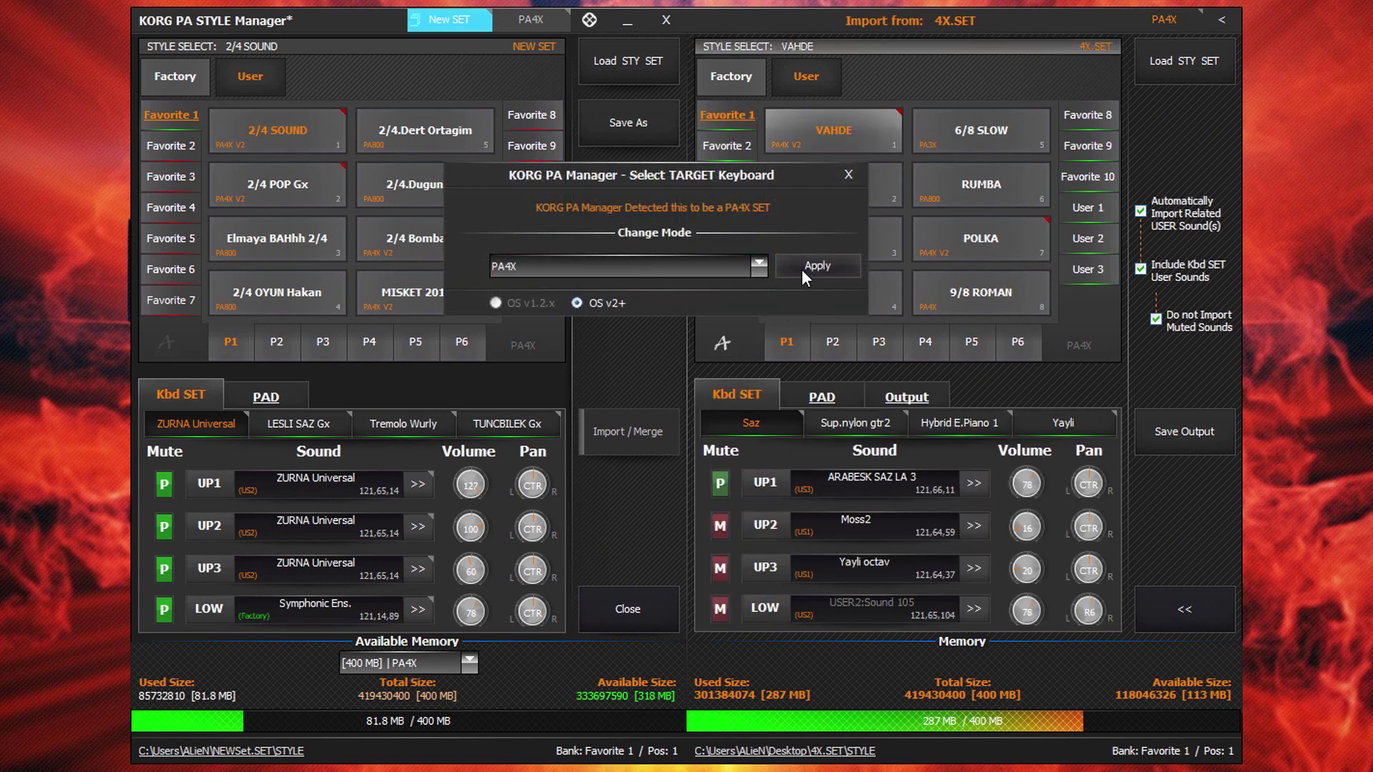
left_click(803, 263)
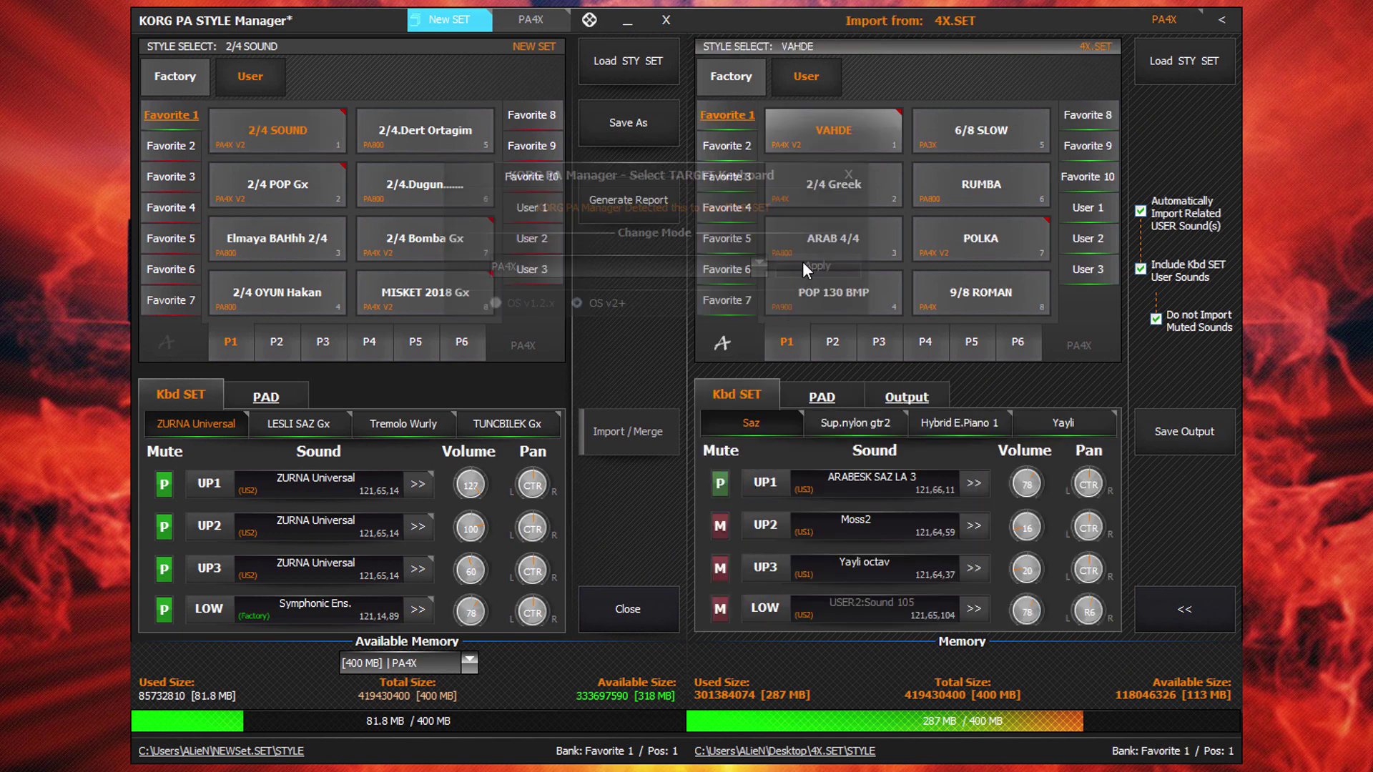
Copy the style VAHDE from 4X.SET into position 1 of Favorite 2 in the new set
right_click(814, 141)
left_click(860, 160)
left_click(172, 145)
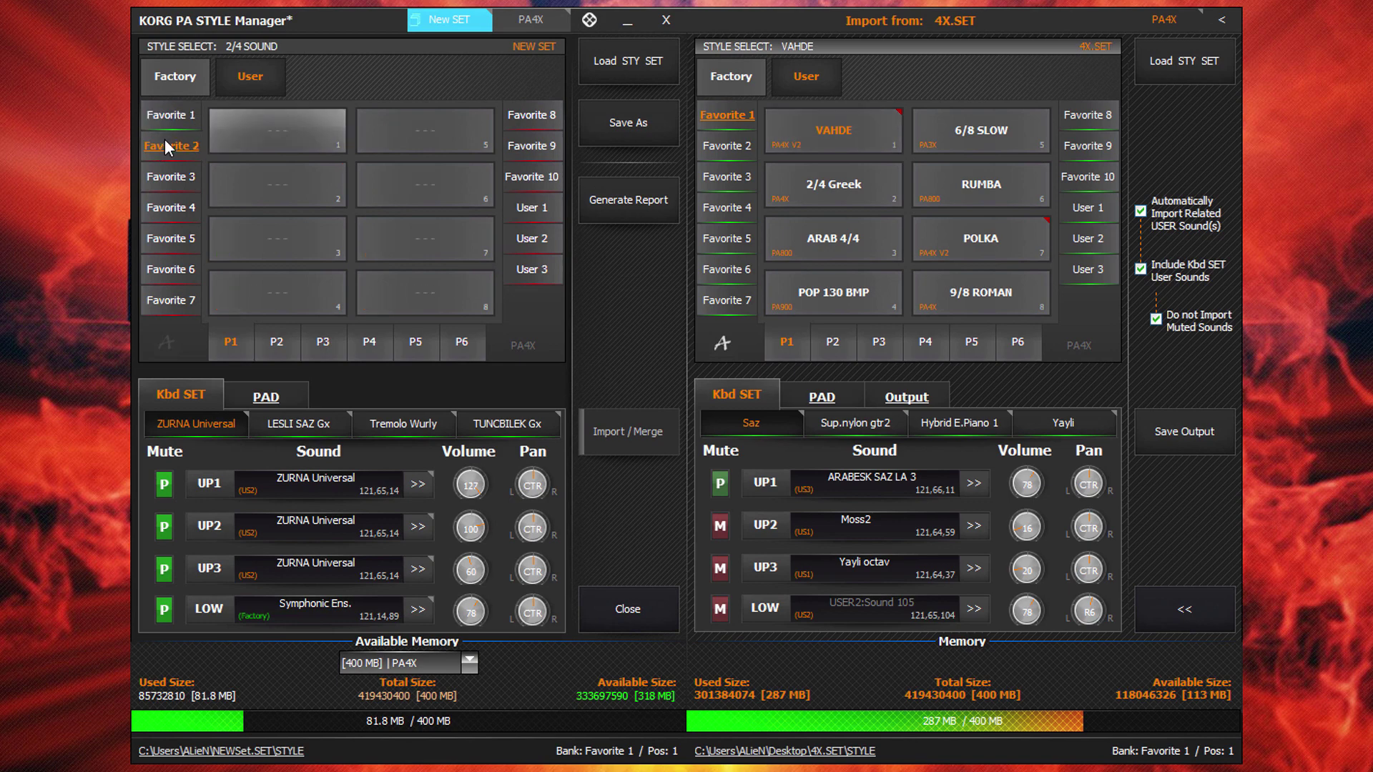
right_click(255, 129)
left_click(293, 243)
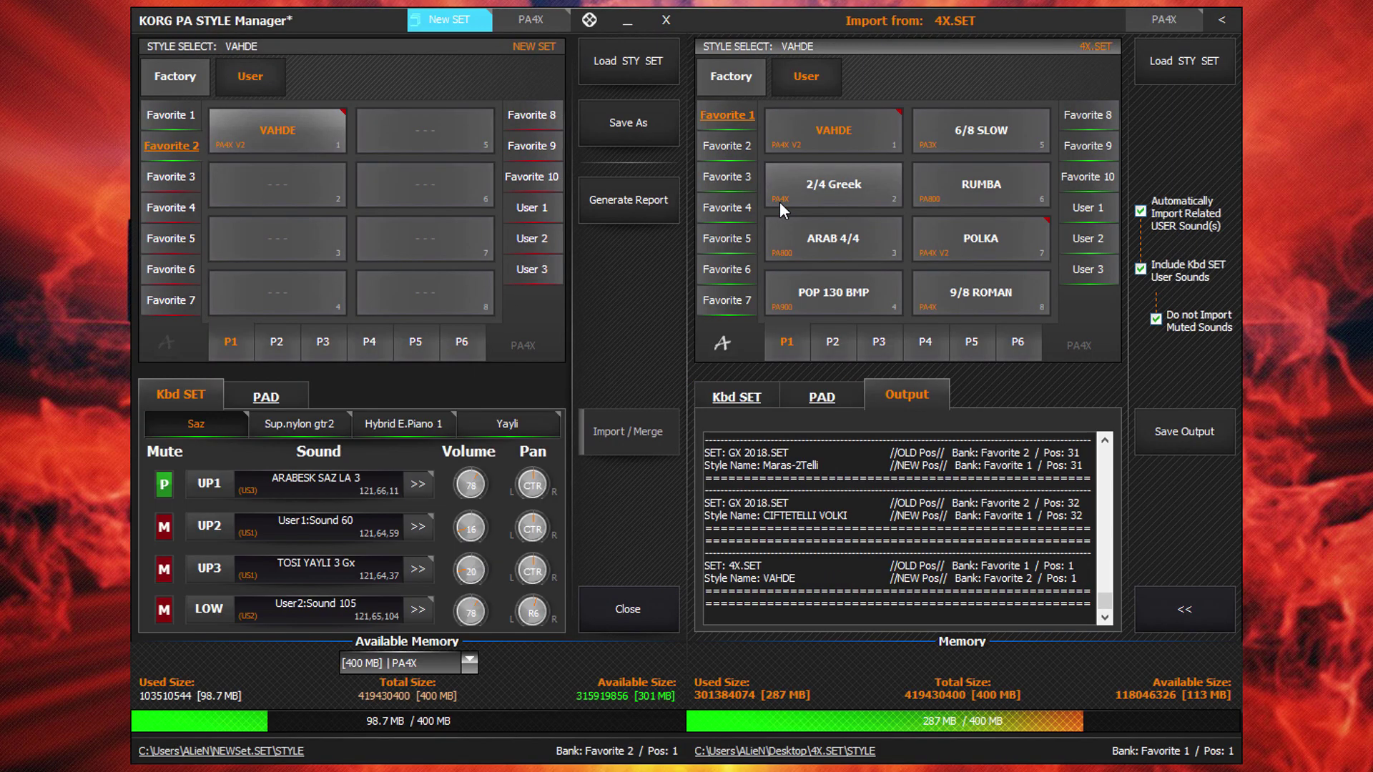
Copy the entire Favorite 1 bank of 4X.SET onto Favorite 2 of the new set, replacing its contents
right_click(749, 142)
left_click(772, 137)
right_click(161, 144)
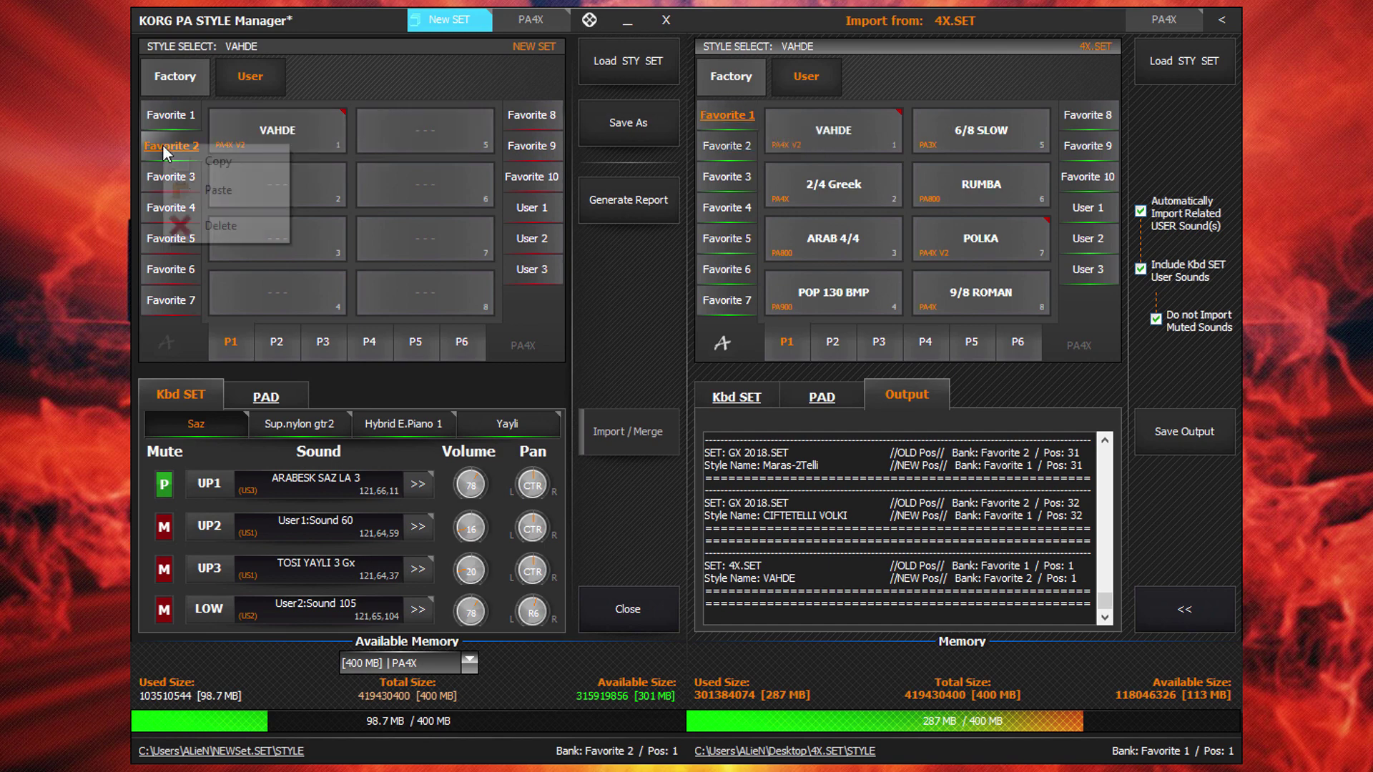
left_click(215, 187)
left_click(737, 463)
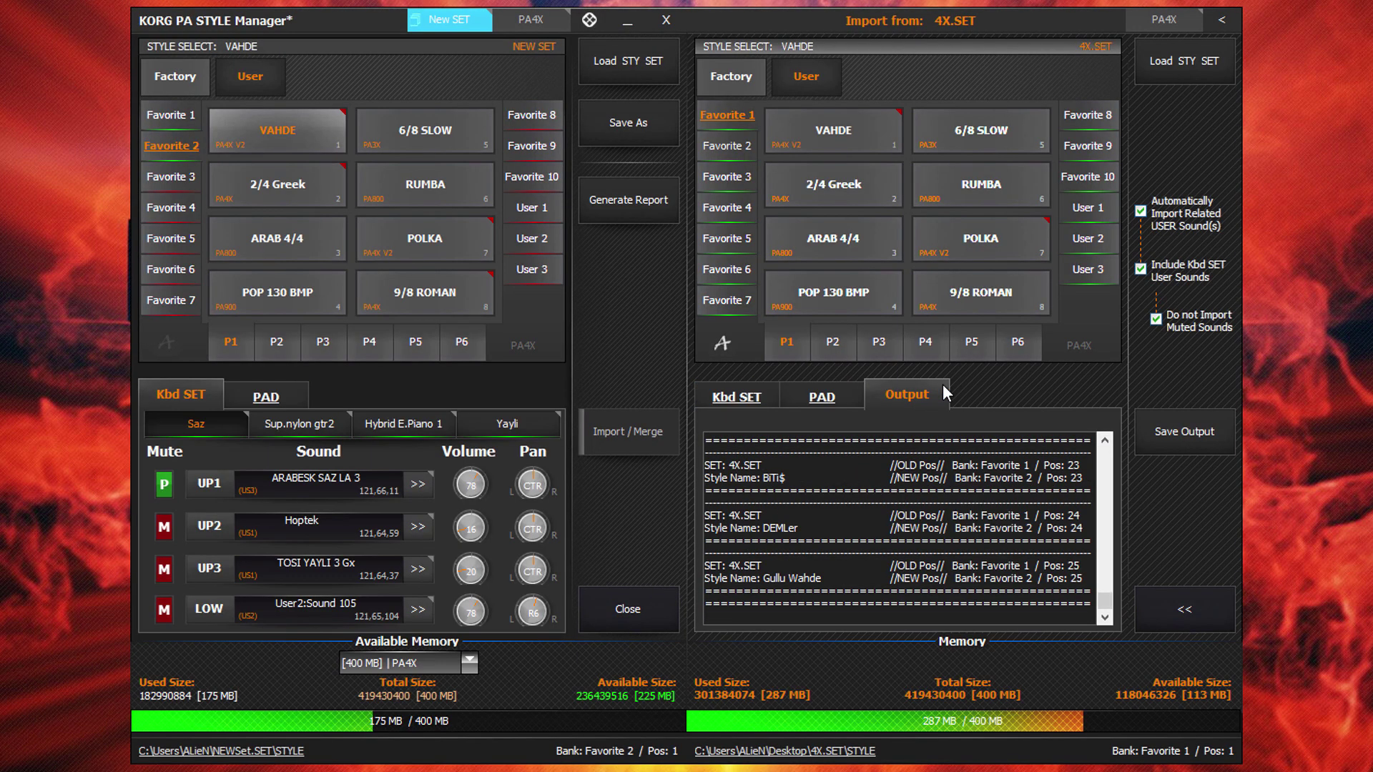
Check the sample size report of the style 4-4 SADE in the import set's Favorite 4 bank
left_click(749, 397)
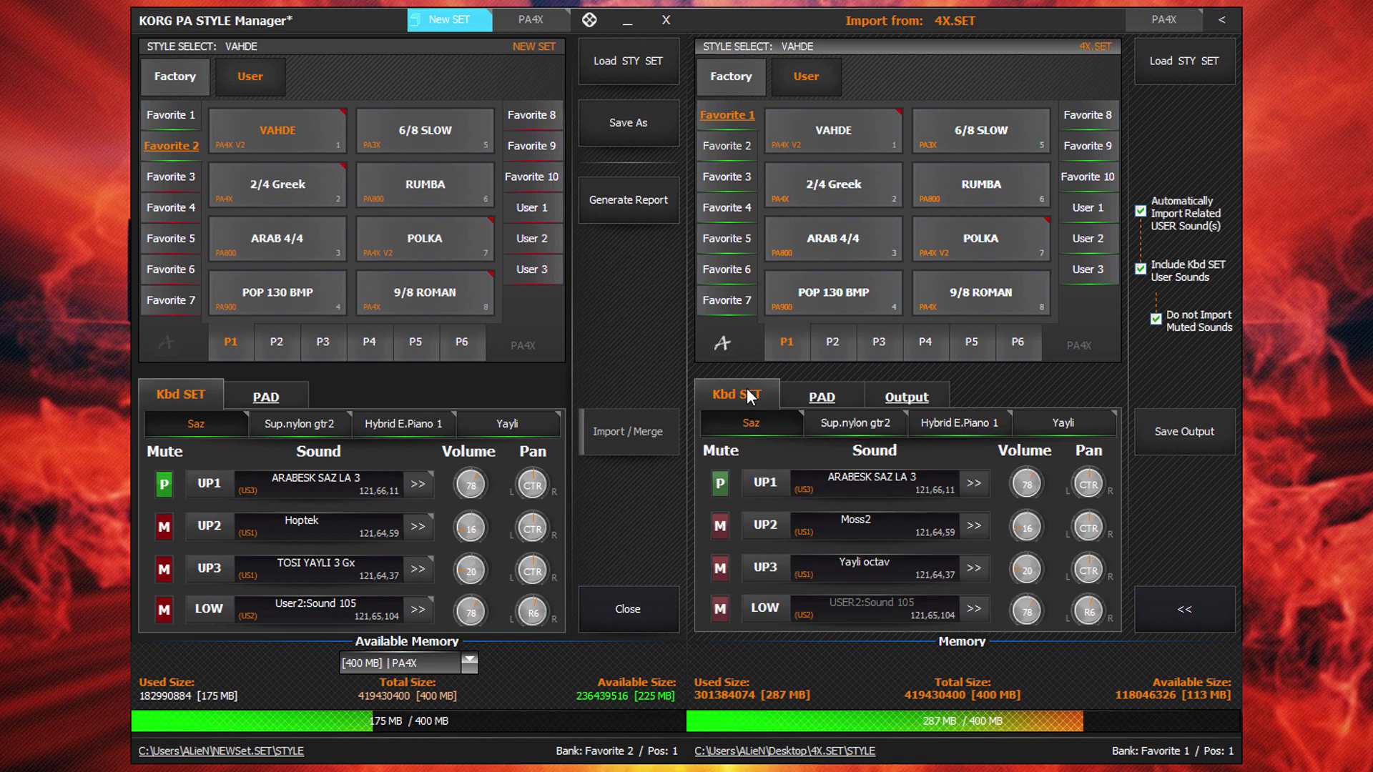
left_click(718, 208)
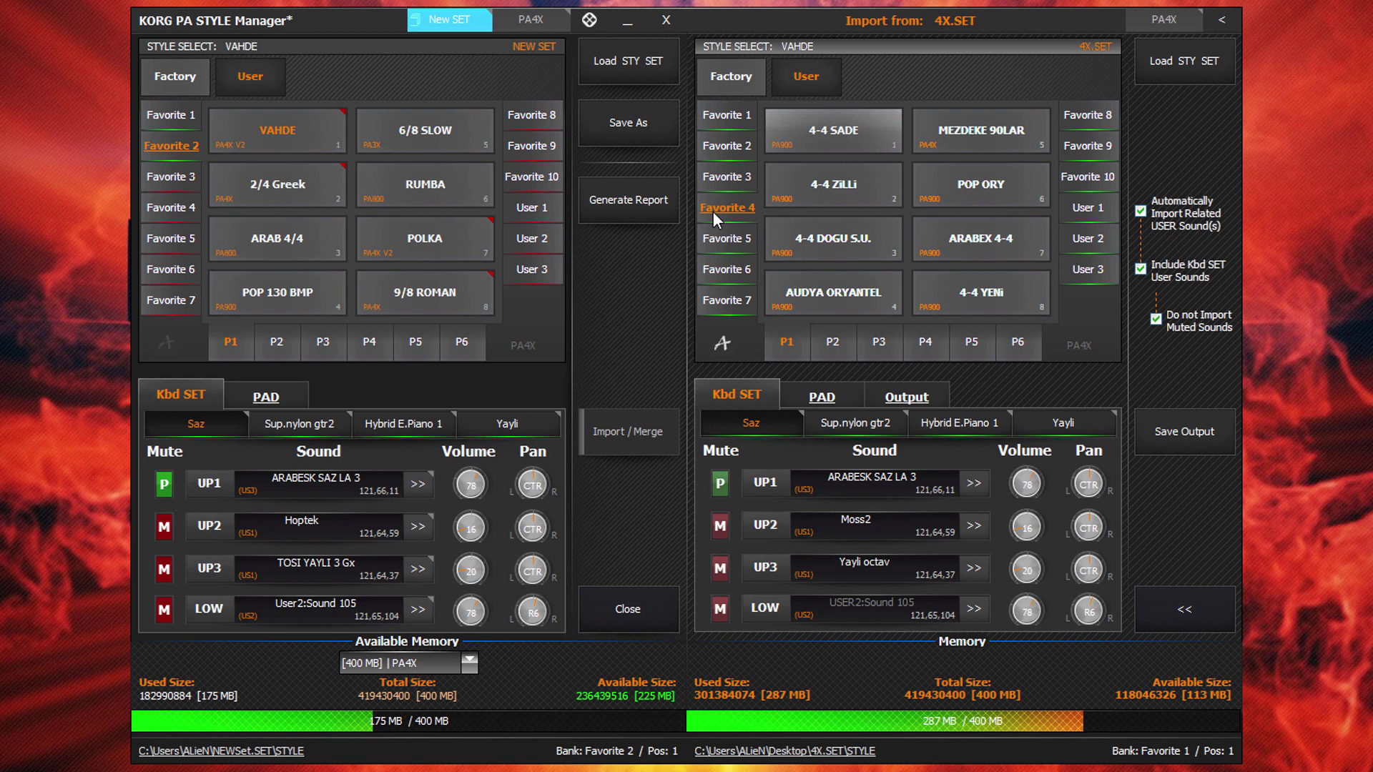
right_click(880, 125)
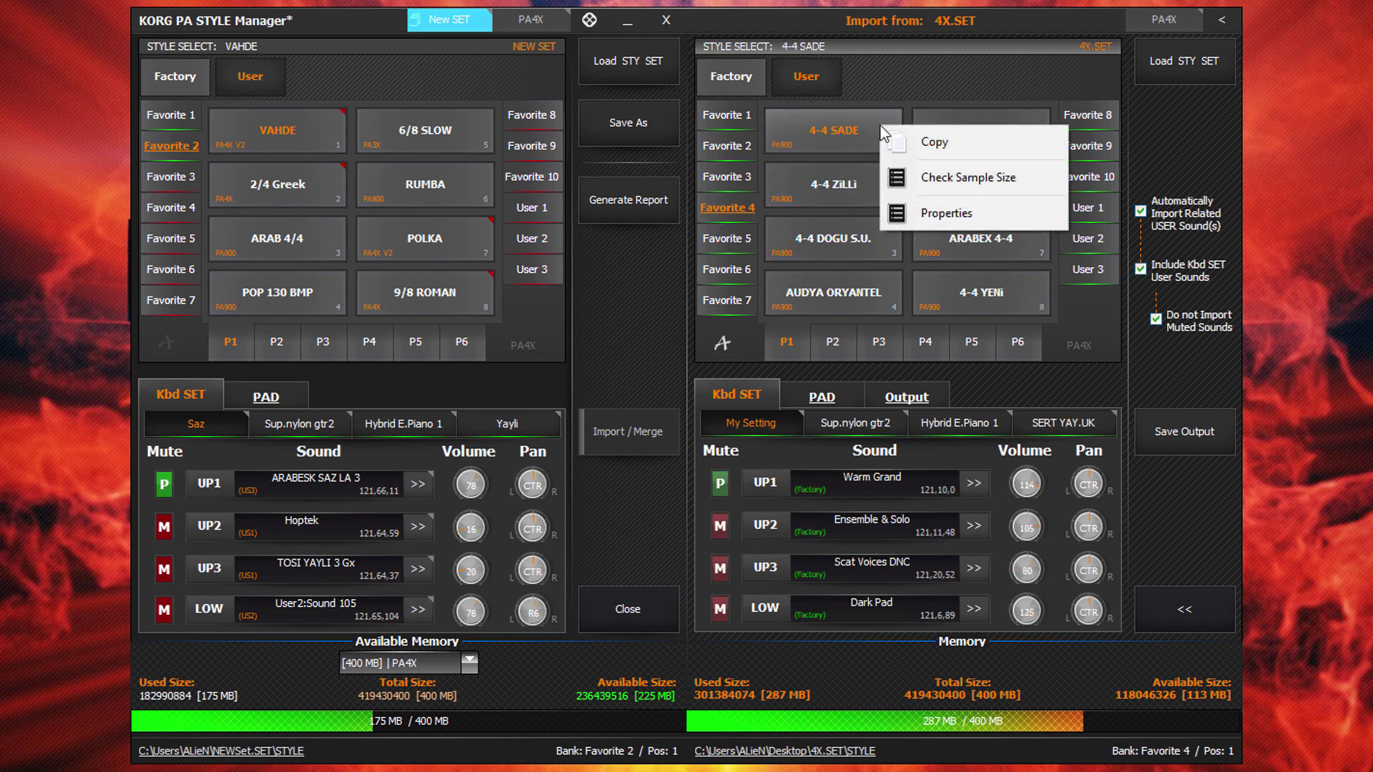
left_click(915, 180)
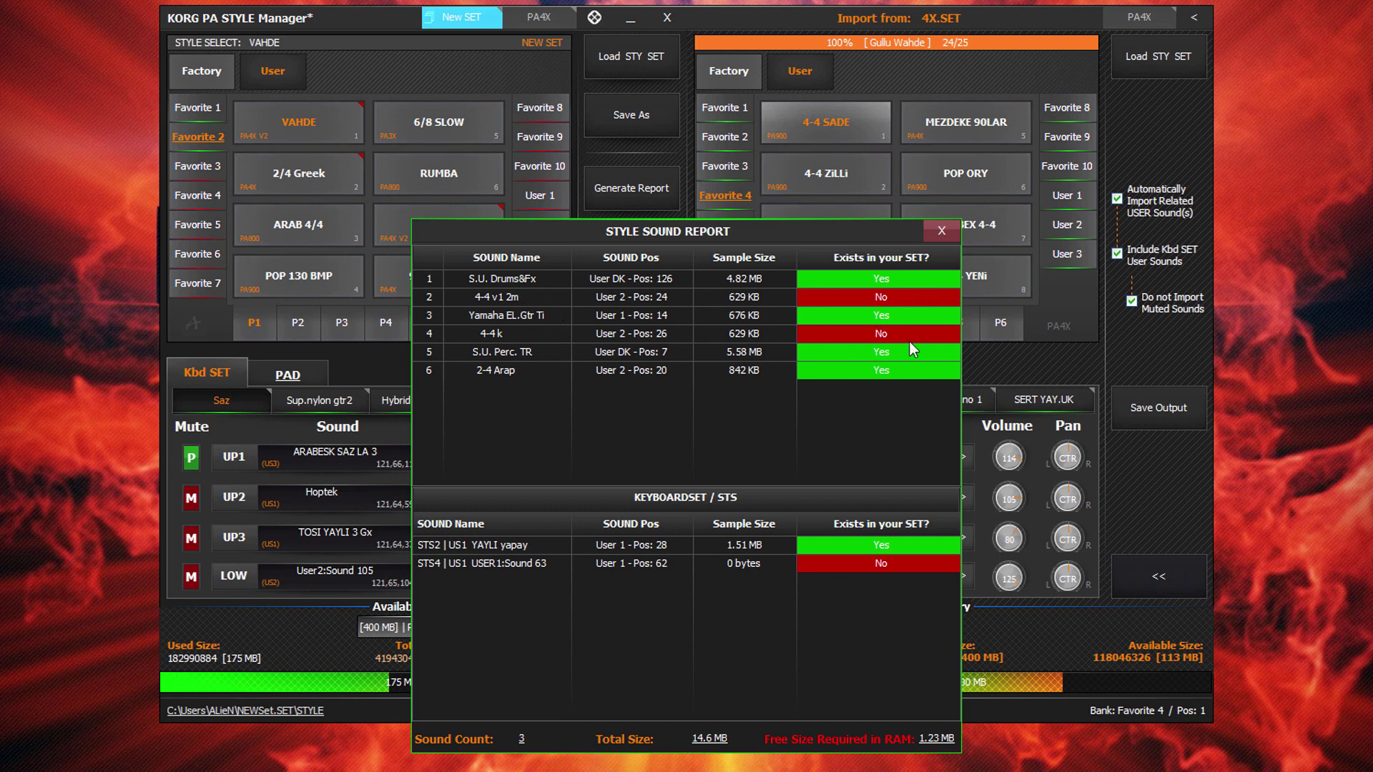
left_click_drag(792, 233, 766, 107)
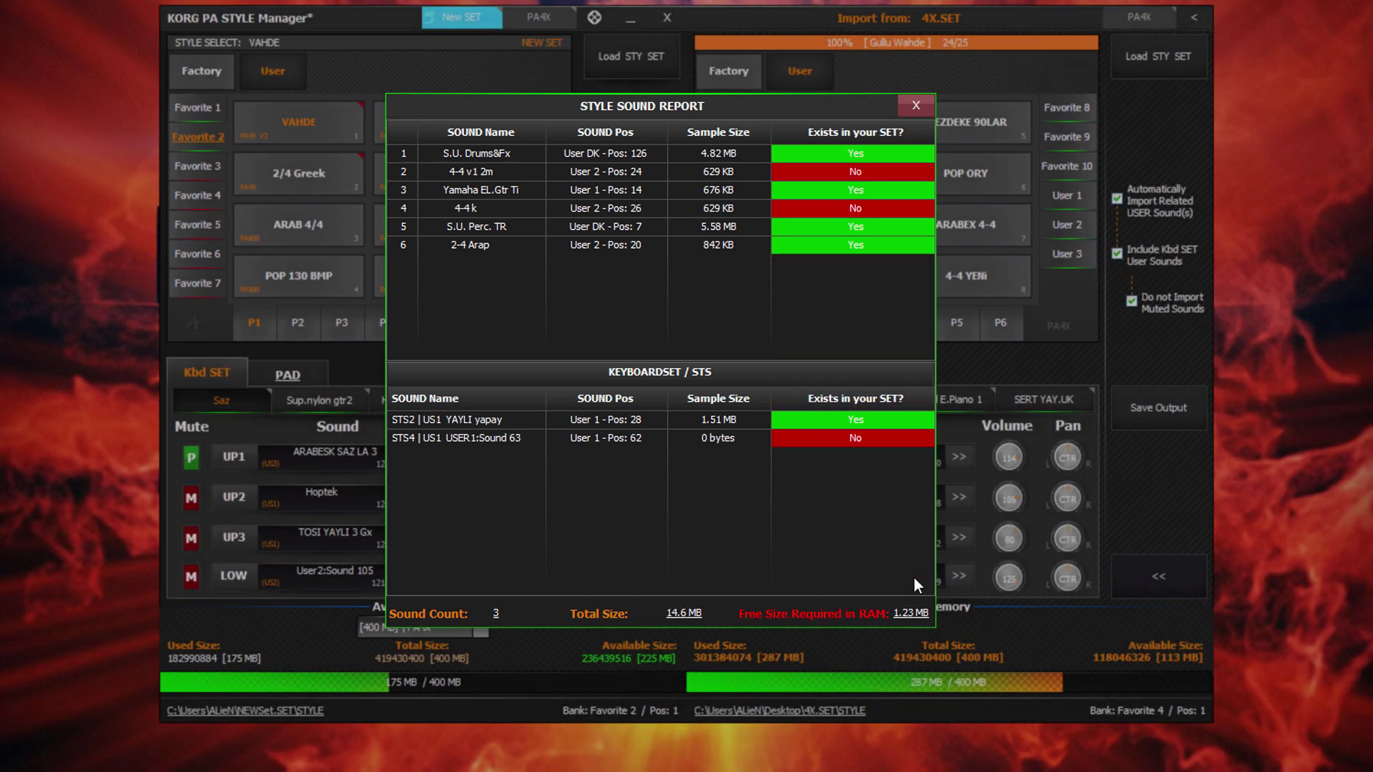
Close the style sound report and clear the import set 4X.SET from RAM
left_click(916, 106)
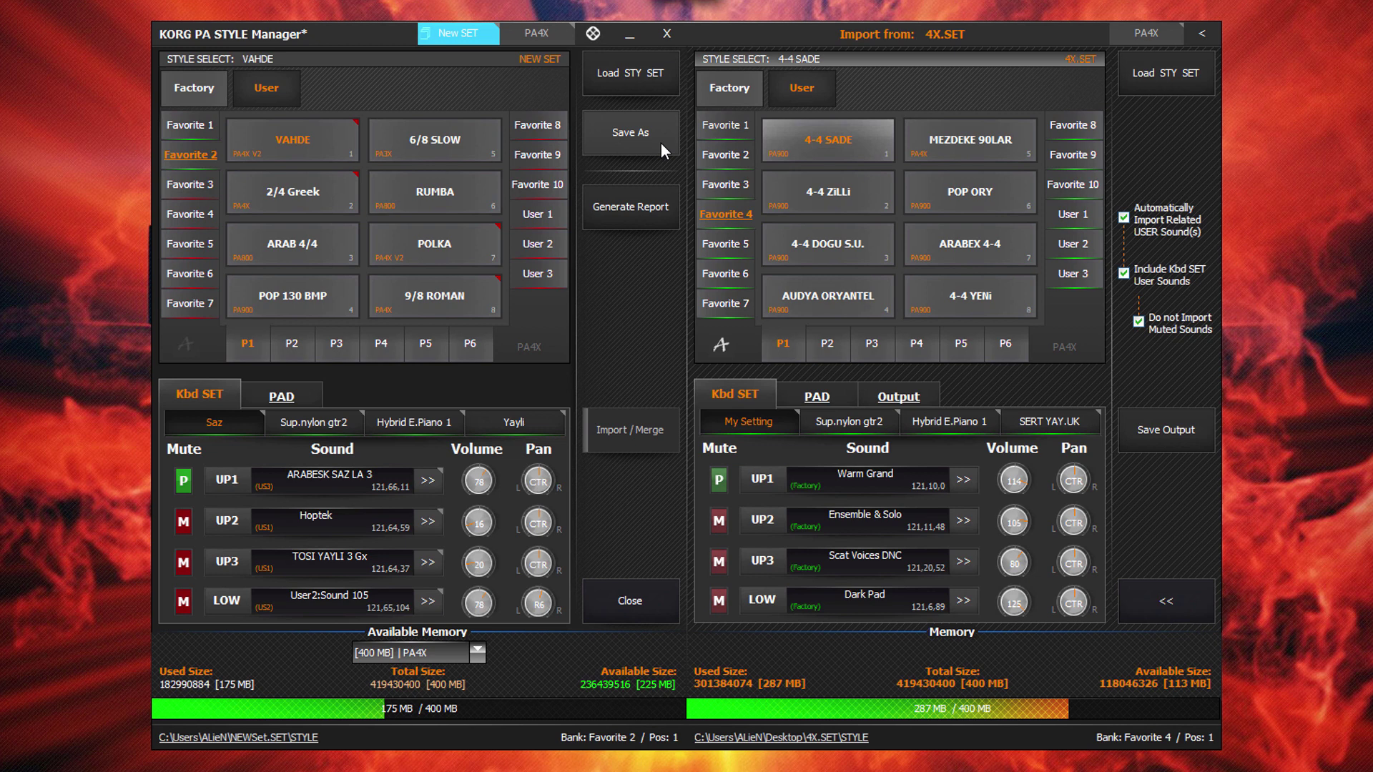
left_click(1214, 37)
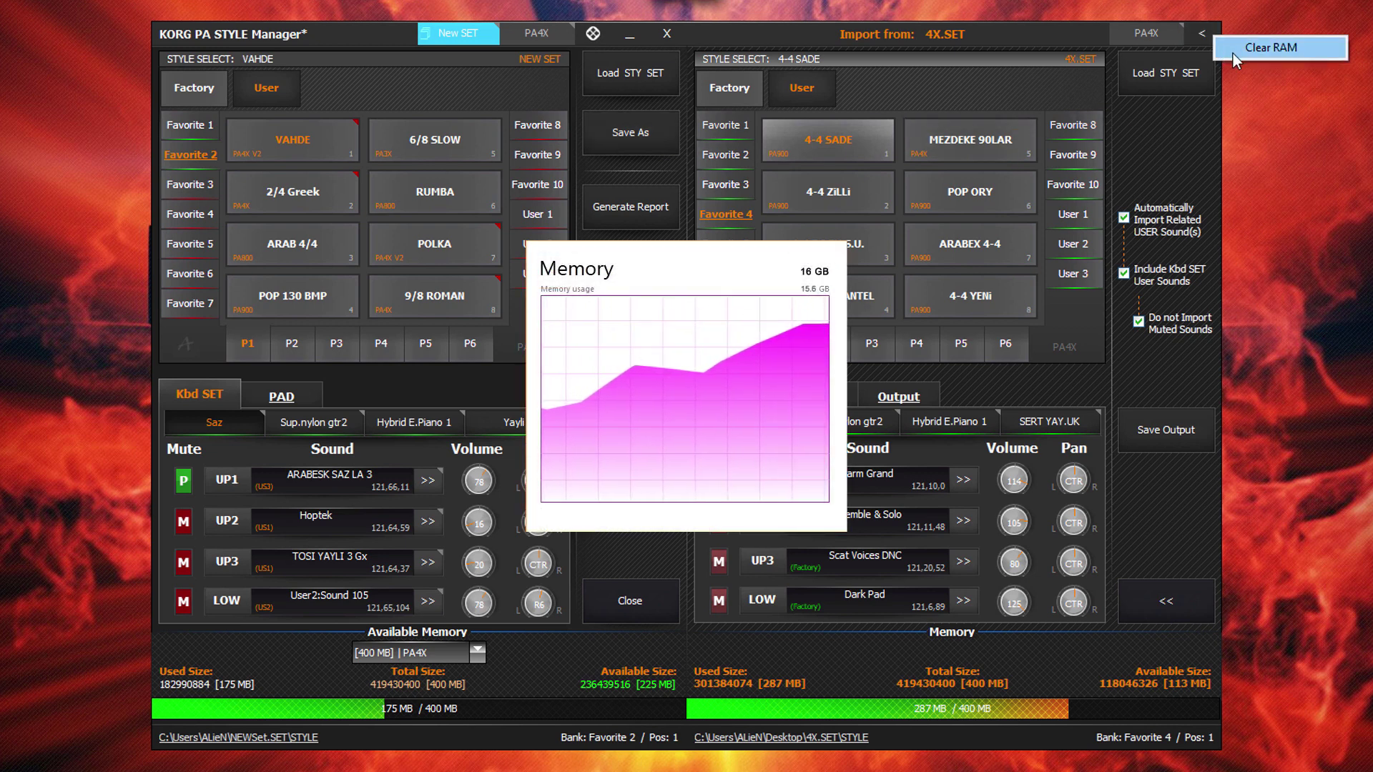
left_click(1232, 54)
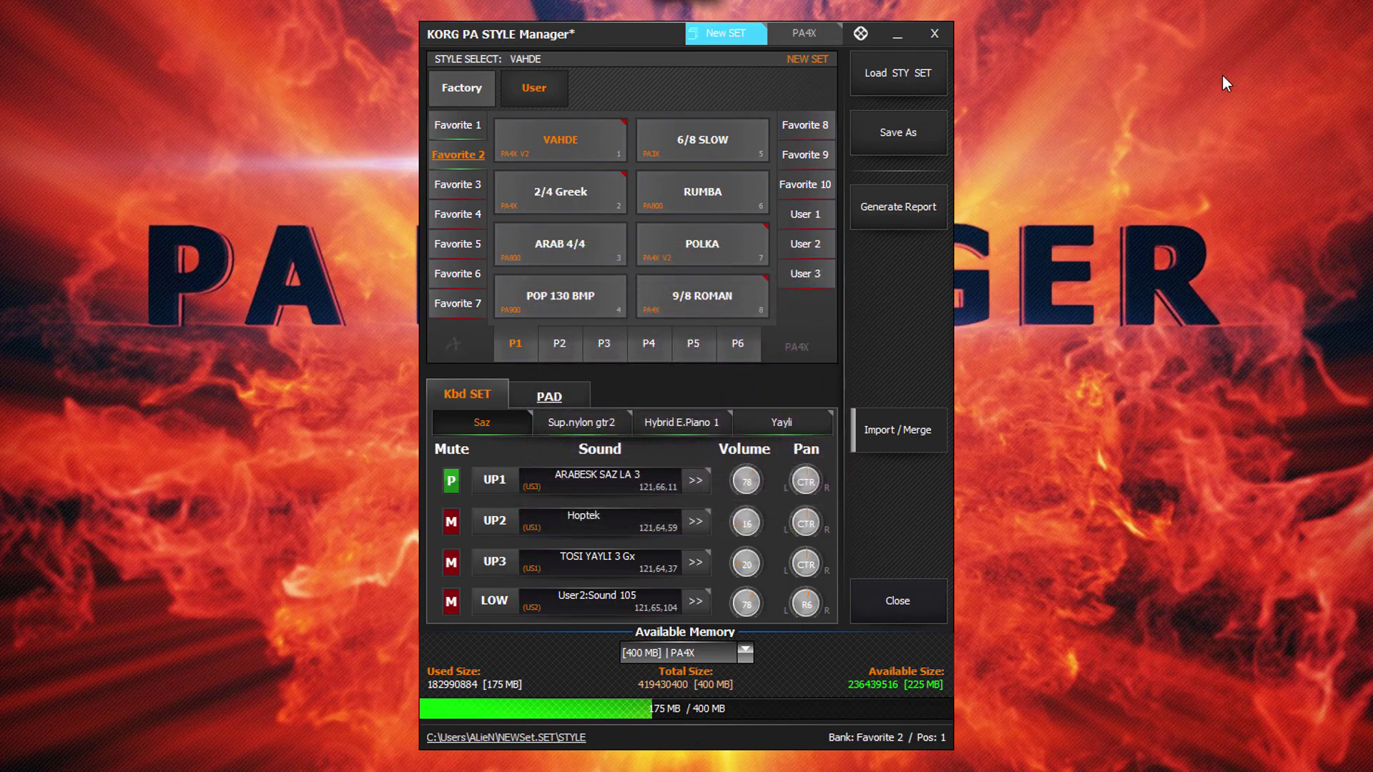
Save the new style set to the desktop as myStyles.SET and close the Style Manager
left_click(932, 131)
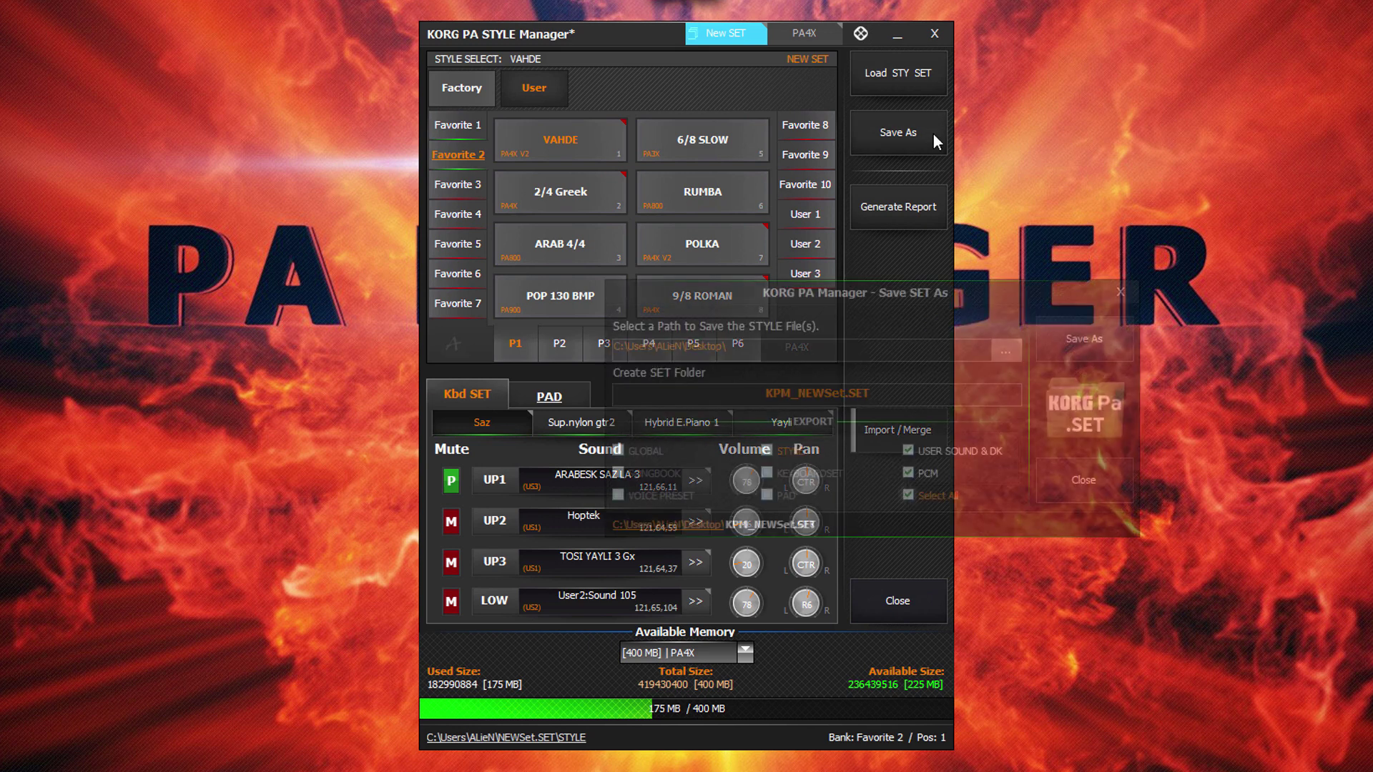
left_click(886, 392)
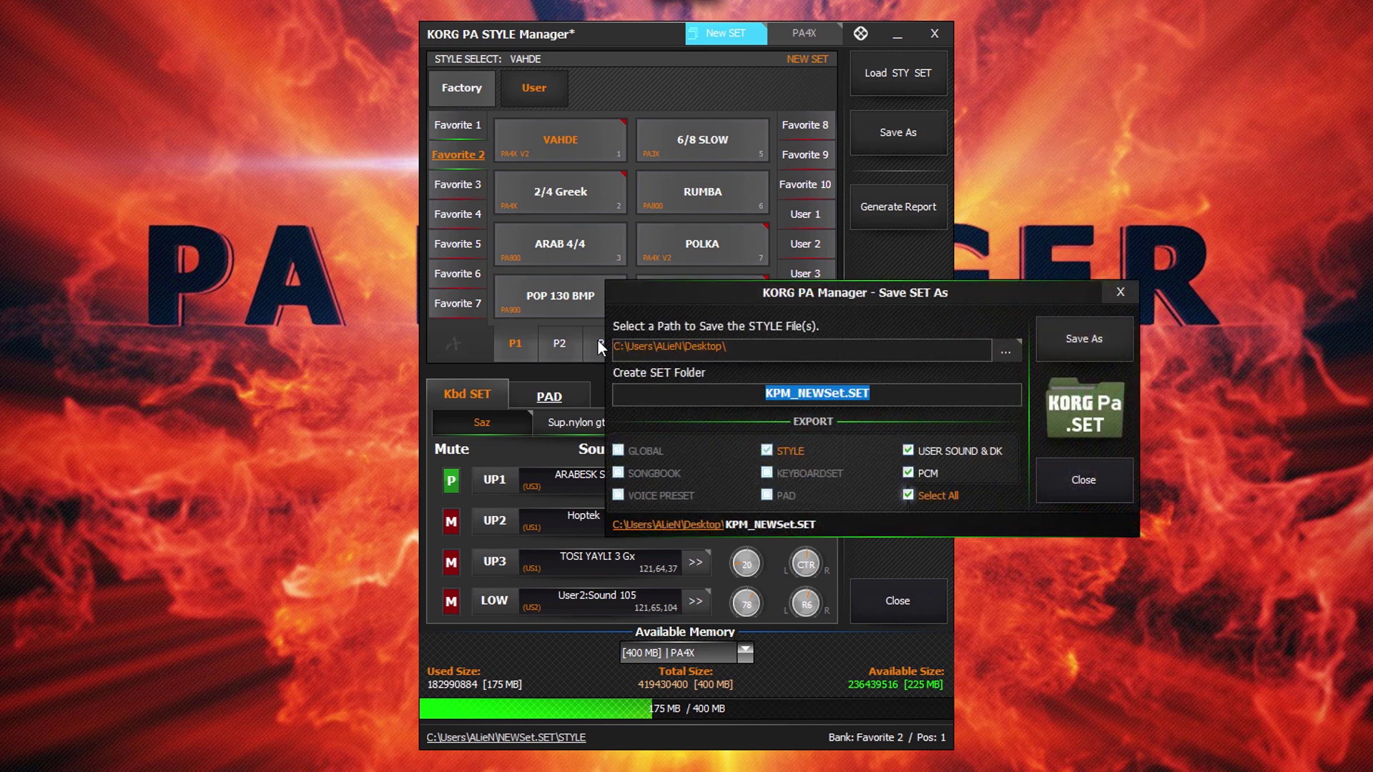
type("myStyles")
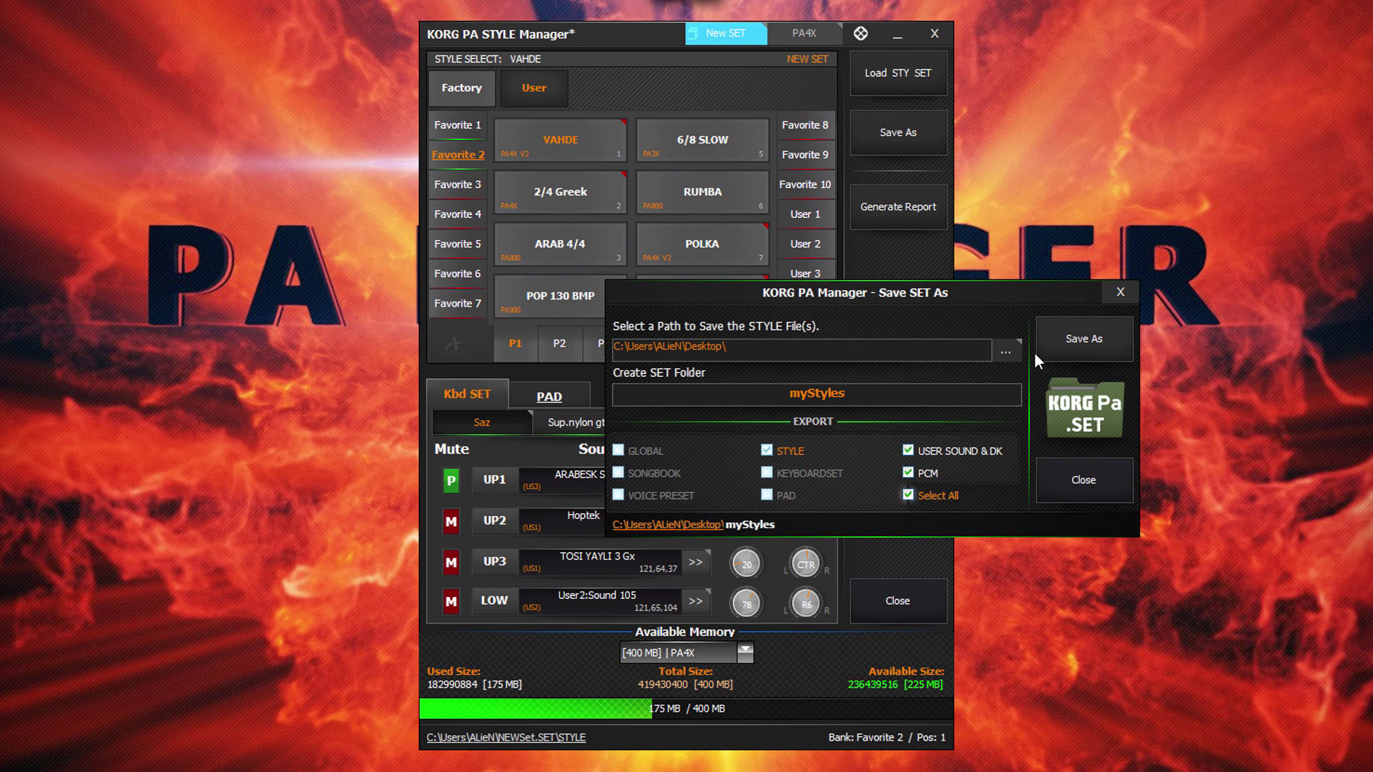
type(".SET")
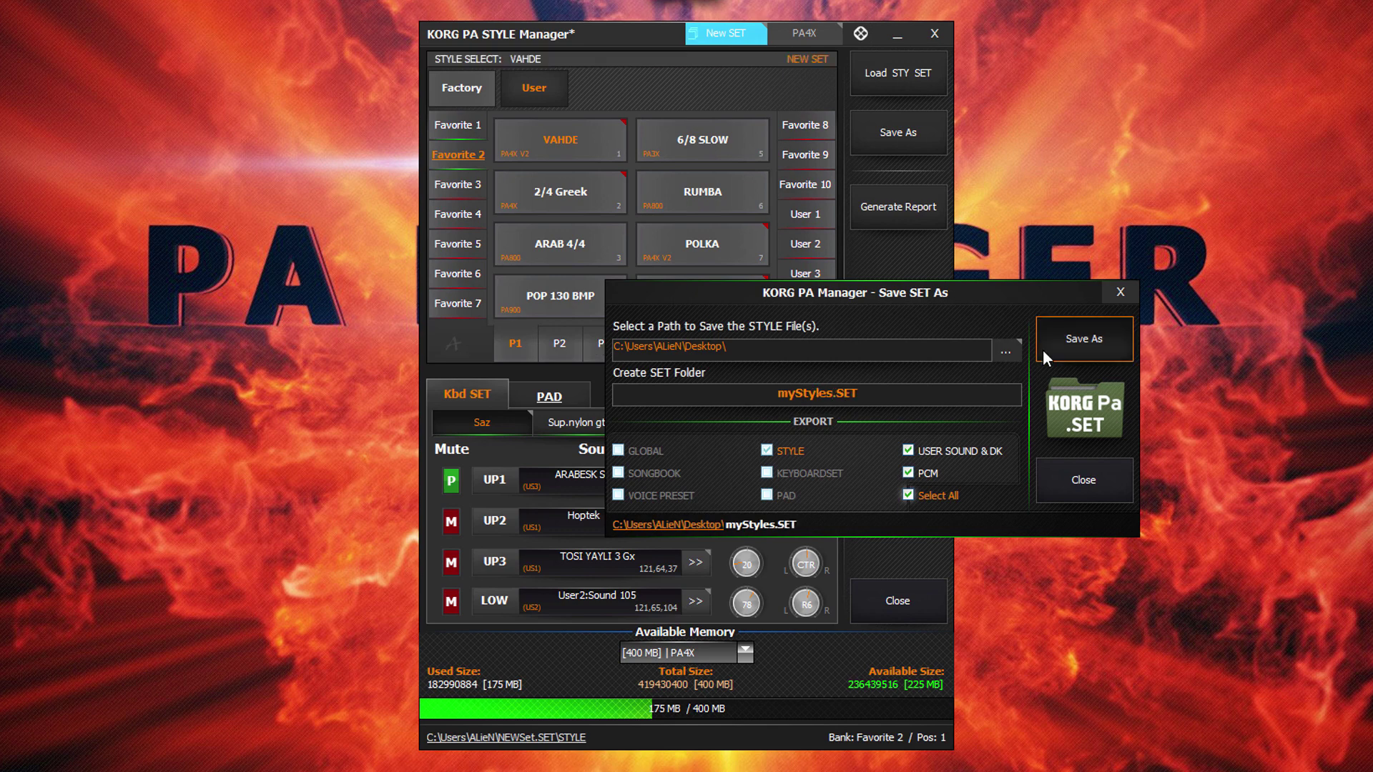
left_click(1042, 349)
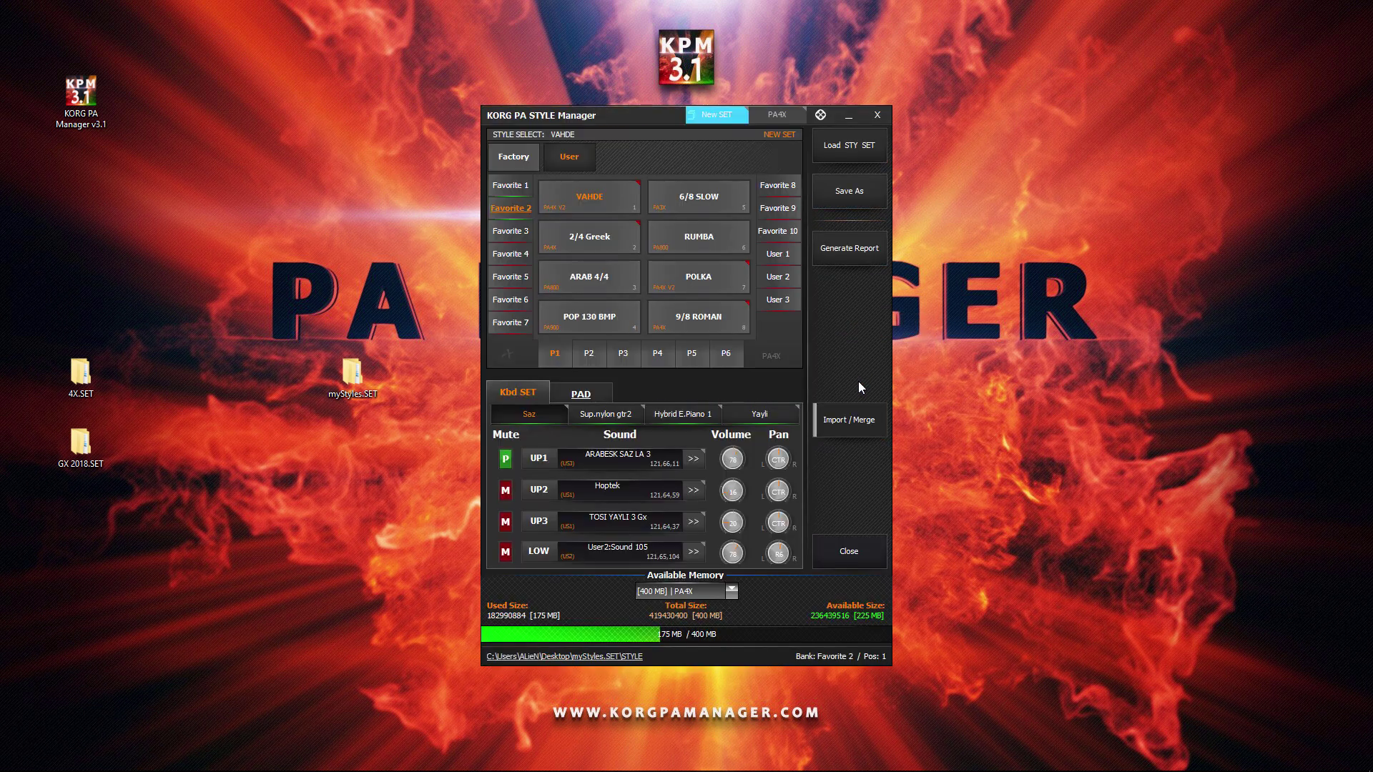
left_click(878, 120)
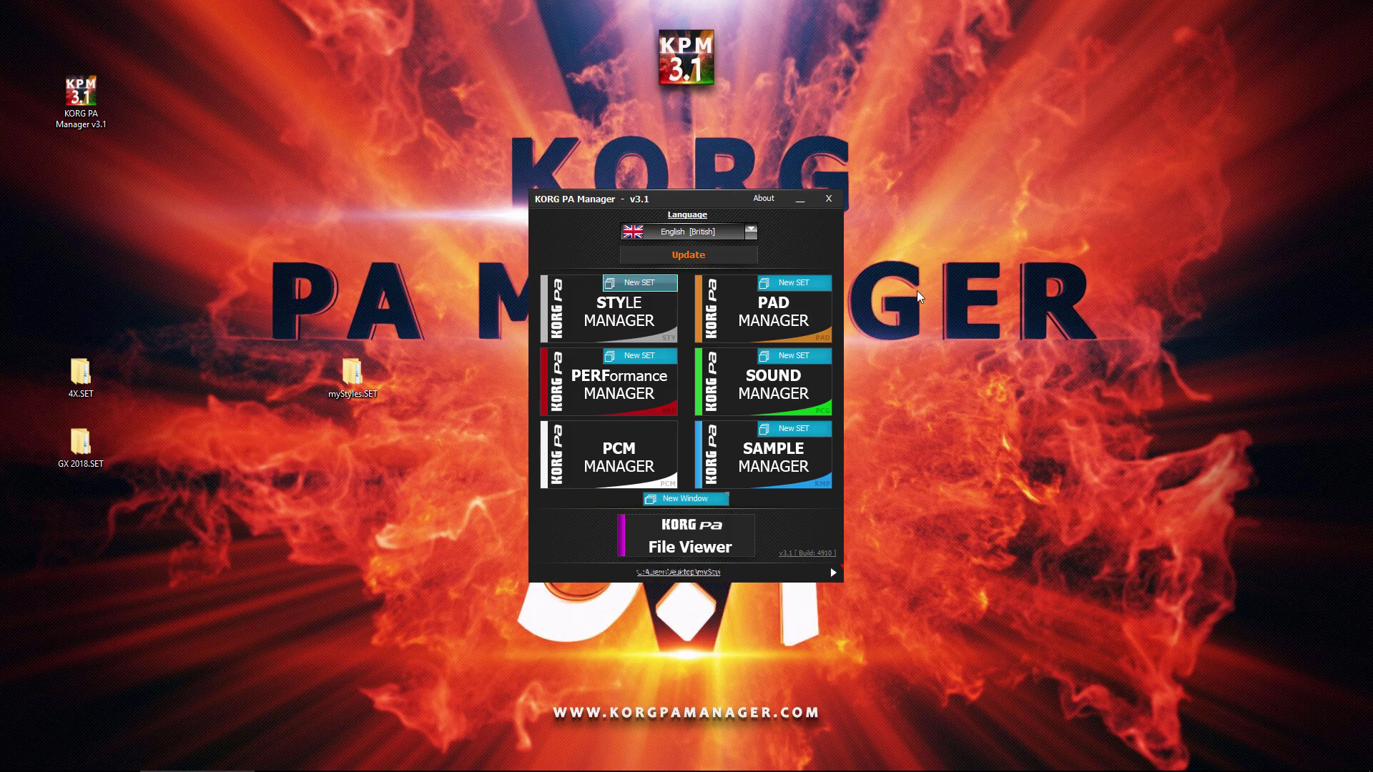
Check the contents of the saved myStyles.SET folder on the desktop, including the details of its STYLE folder
double_click(353, 373)
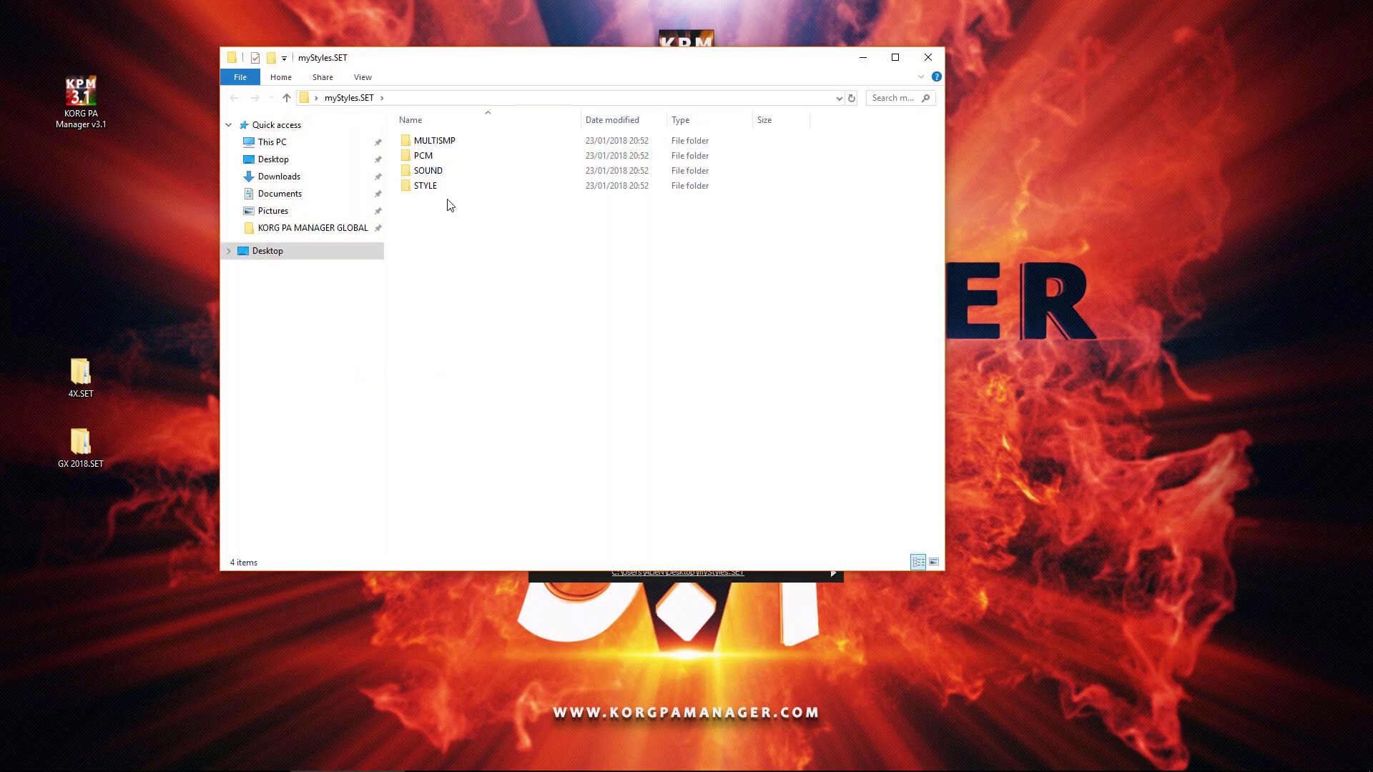
left_click(444, 188)
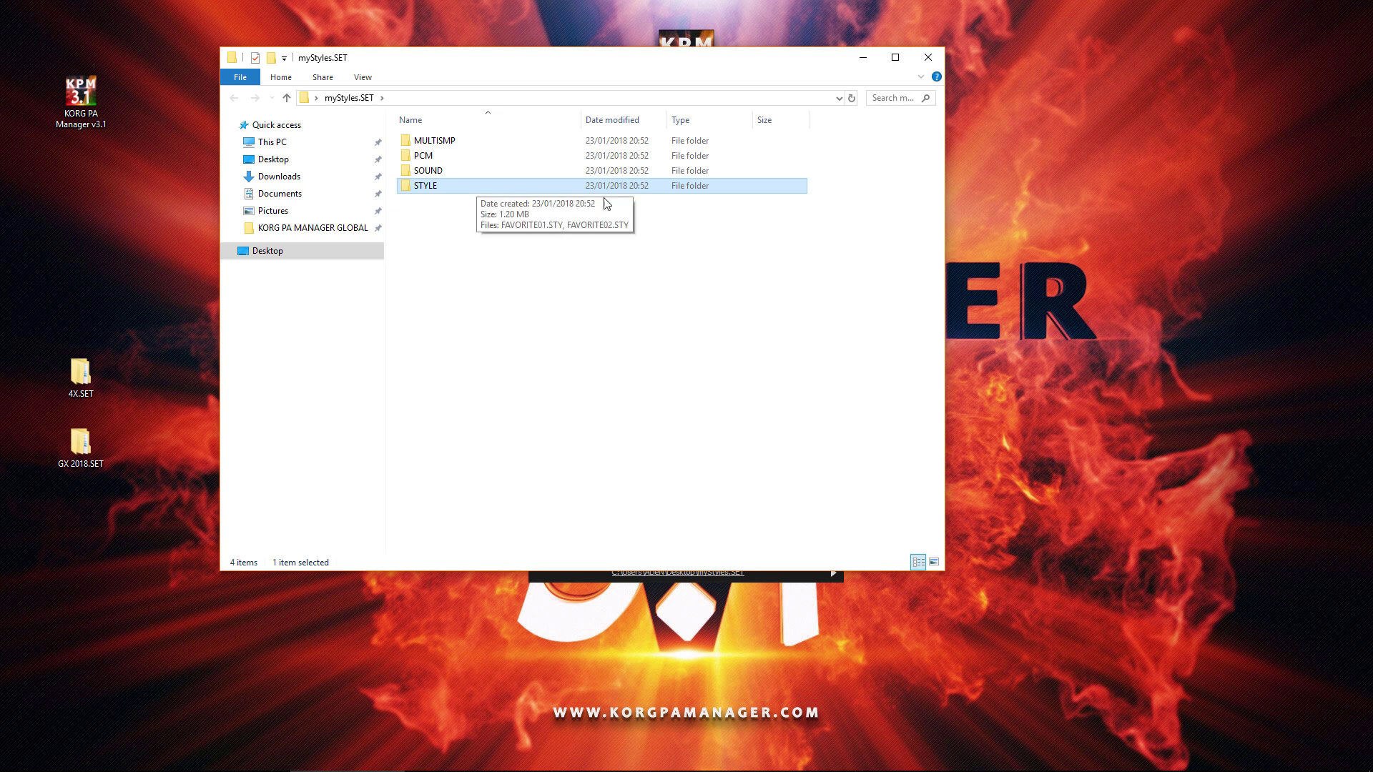
left_click(928, 57)
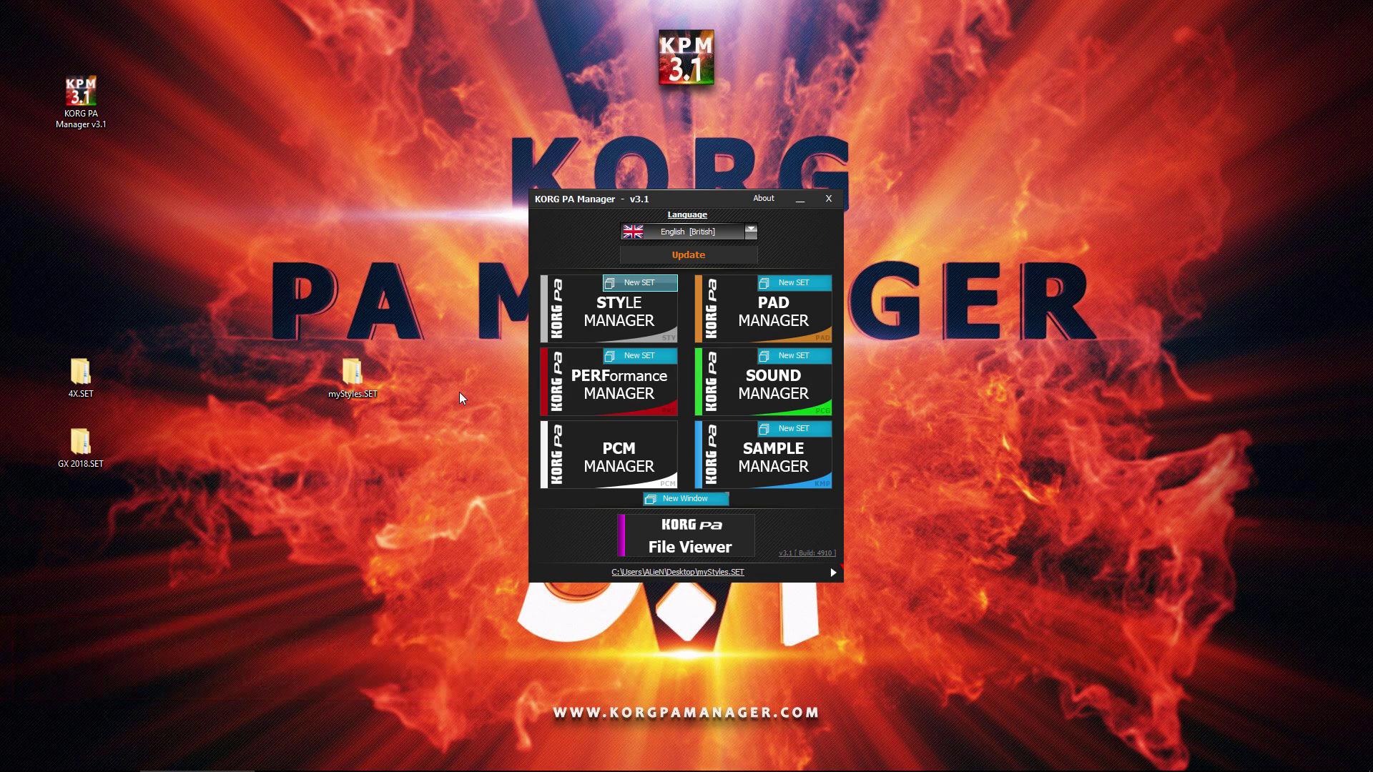
Open myStyles.SET from the desktop in the Performance Manager as a PA4X set
left_click_drag(421, 441, 410, 414)
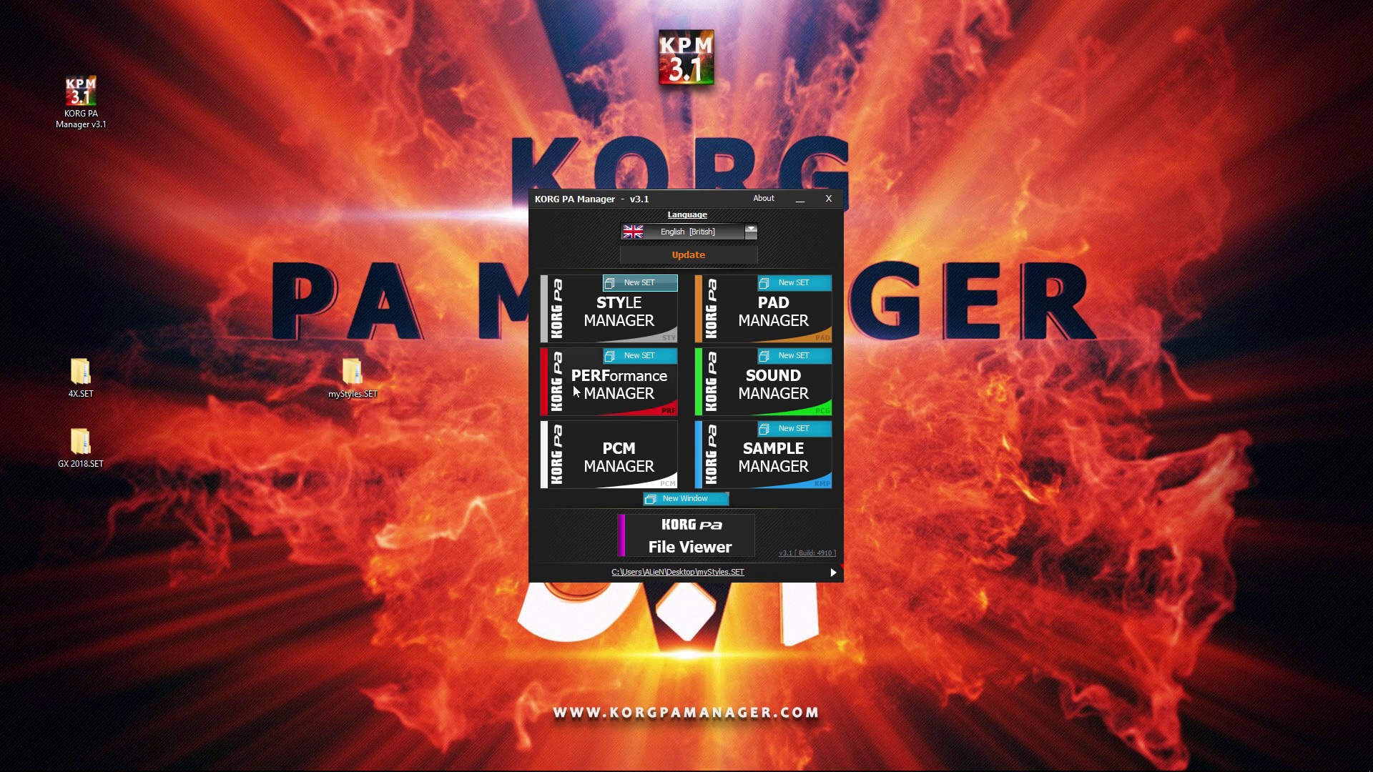
left_click_drag(353, 376, 576, 401)
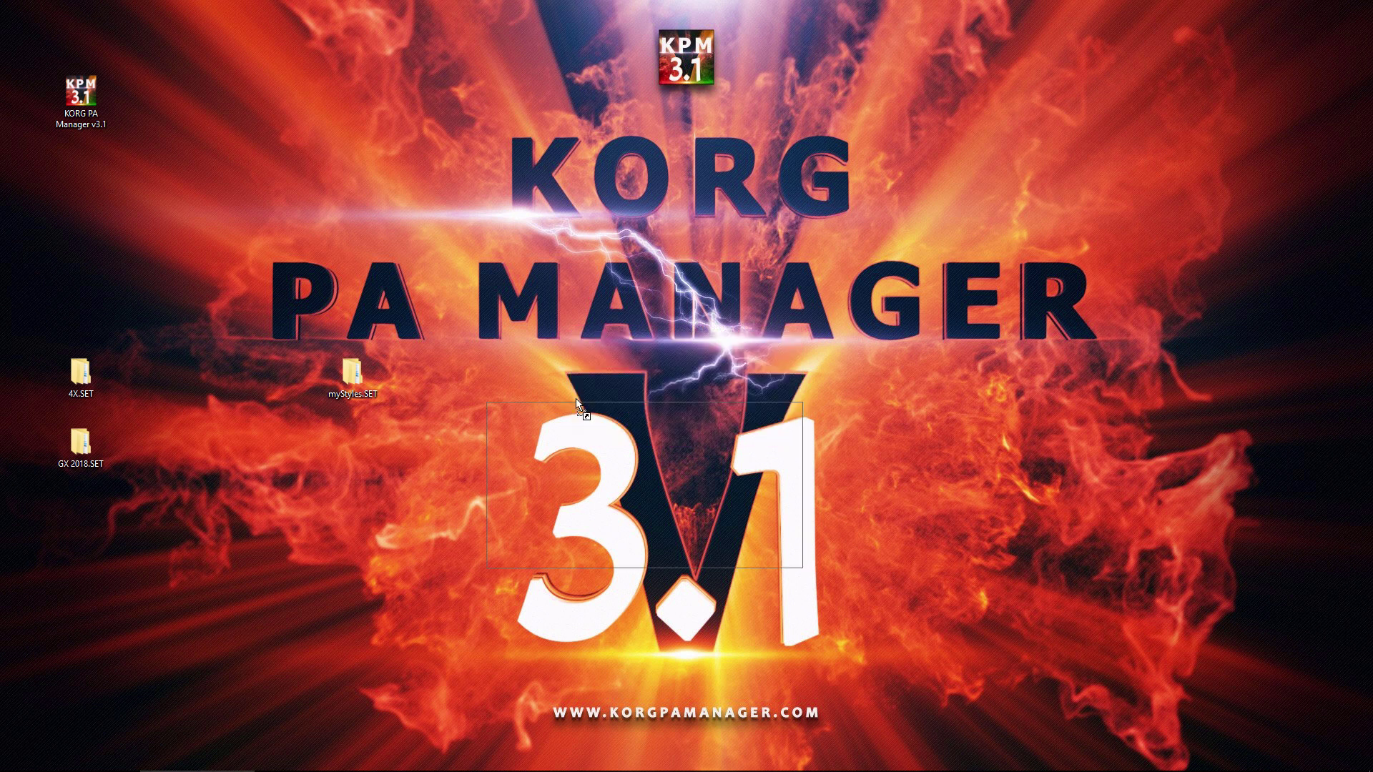
left_click(988, 297)
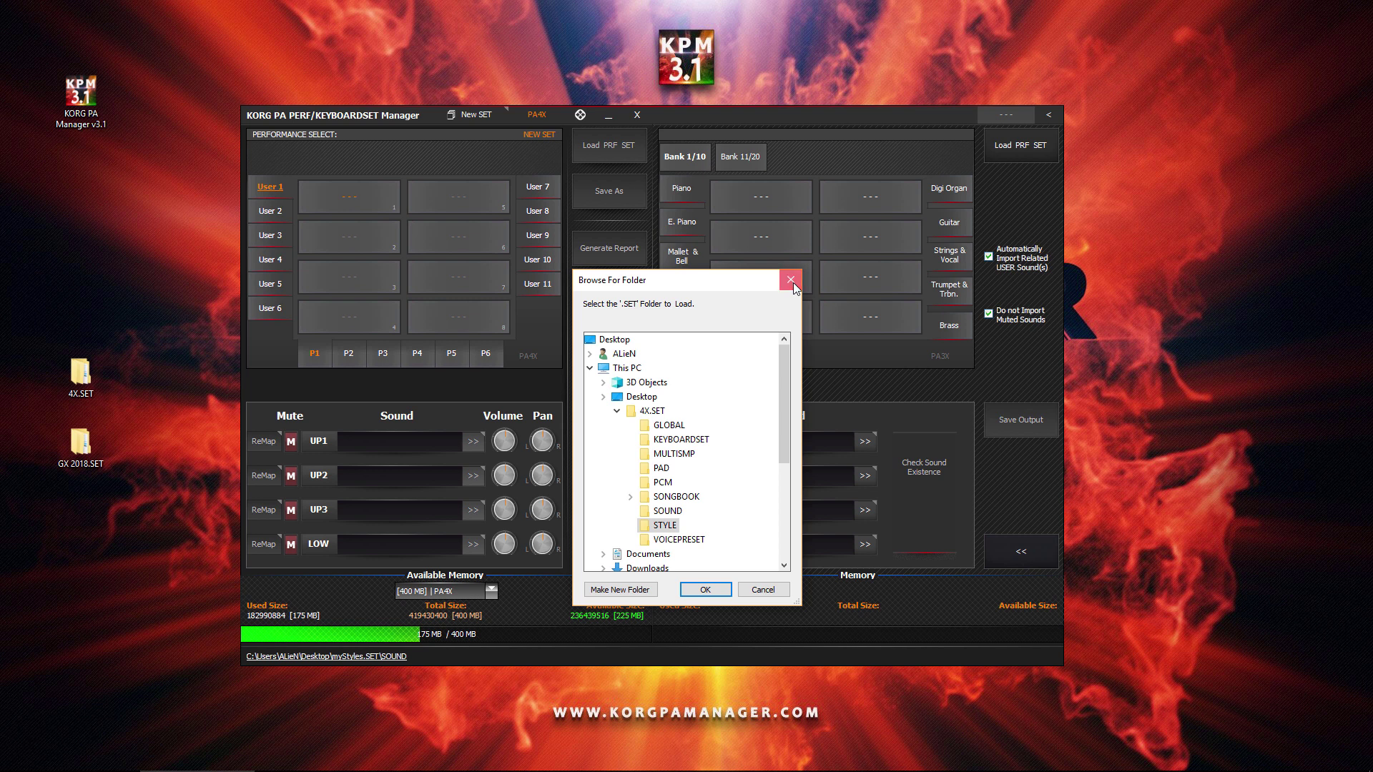
Load GX 2018.SET from the desktop as the performance import set, using the PA4X keyboard model with OS v2+
left_click(792, 285)
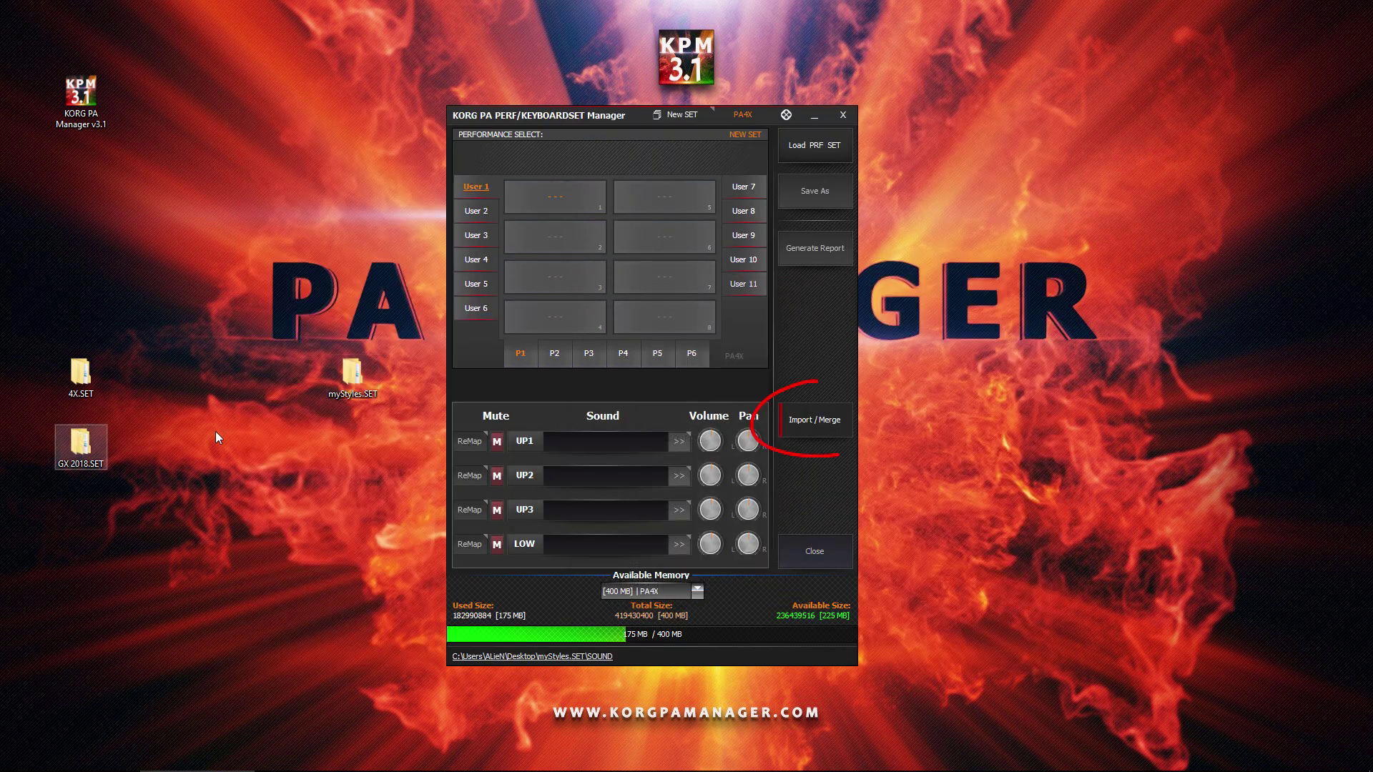
left_click(817, 424)
left_click(710, 587)
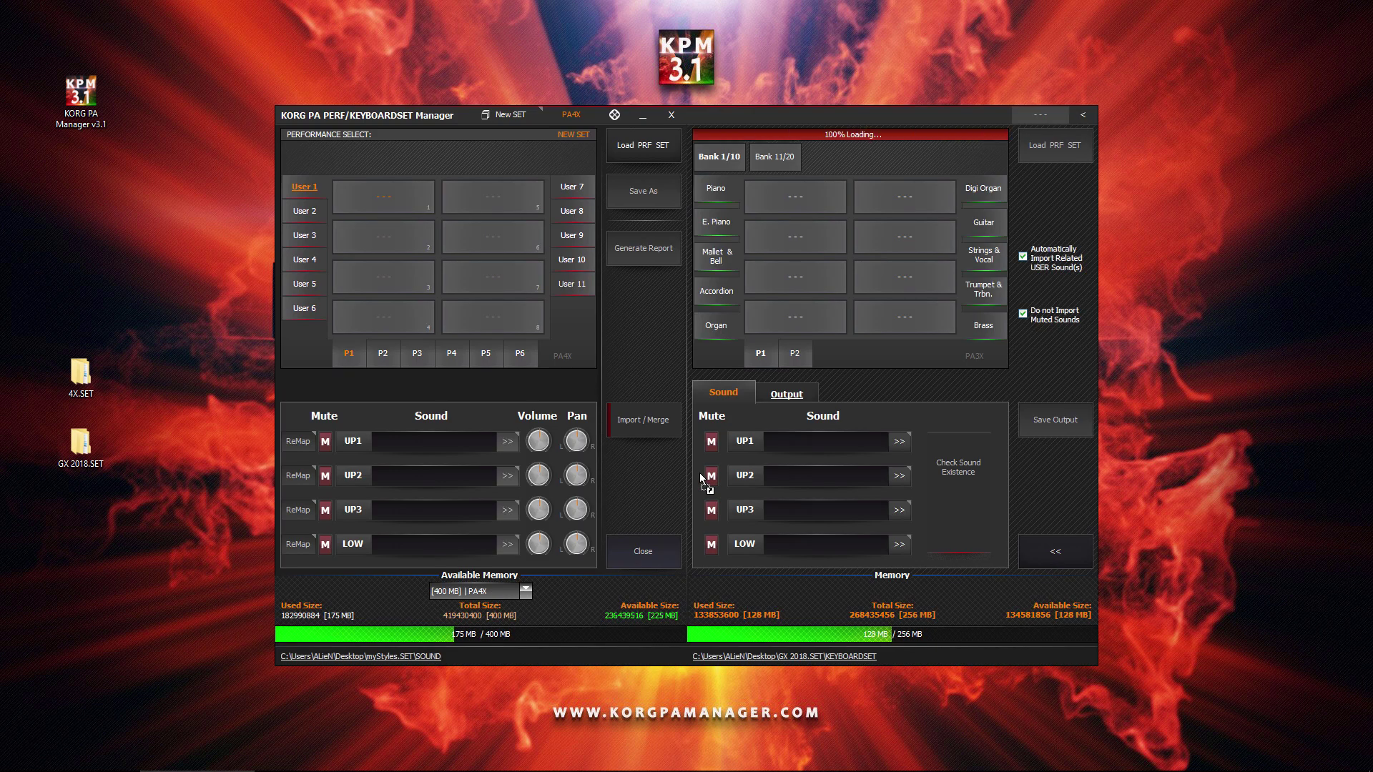
left_click(765, 298)
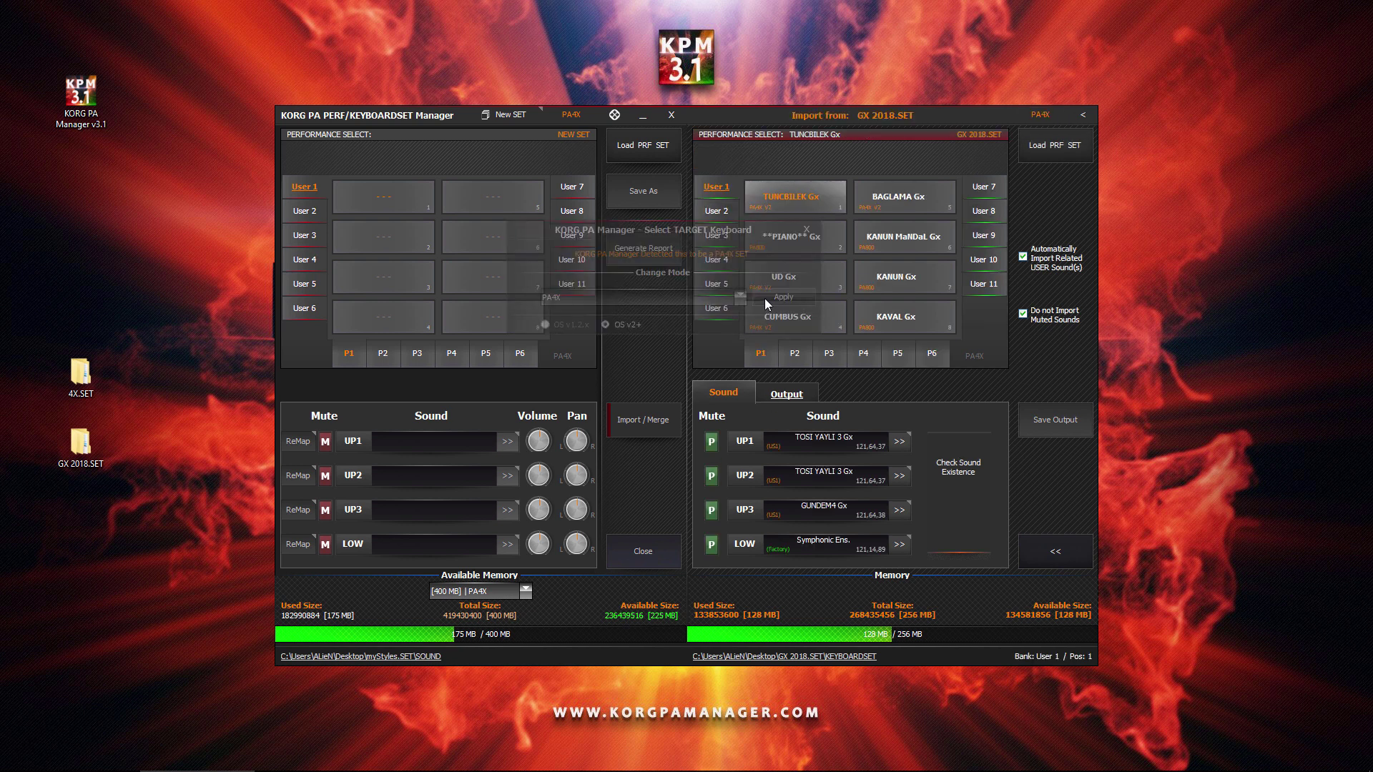
Copy the performance banks User 1 and User 2 of GX 2018.SET into User 1 and User 2 of the new set
mouse_move(768, 203)
left_mouse_down()
mouse_move(315, 214)
mouse_move(332, 222)
left_mouse_up()
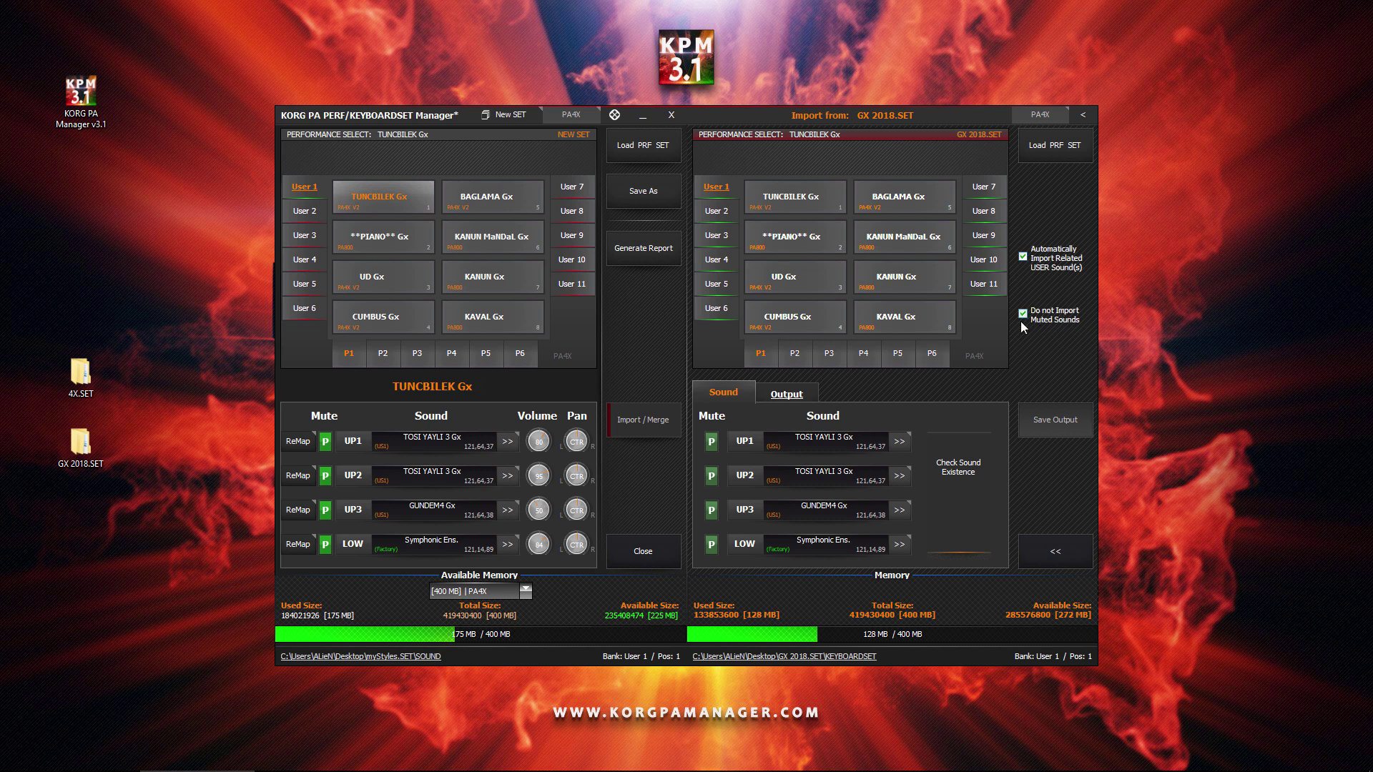
left_click(716, 211)
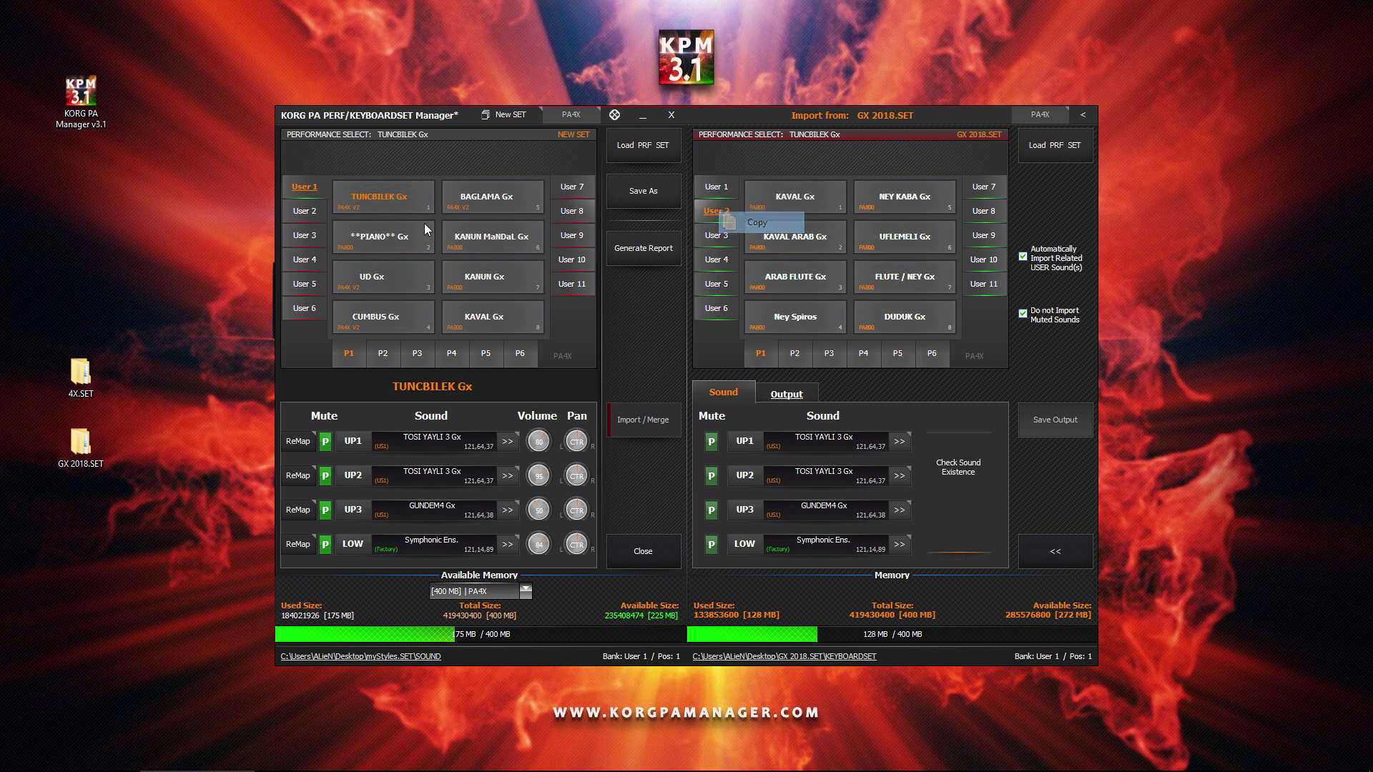
right_click(309, 222)
left_click(348, 249)
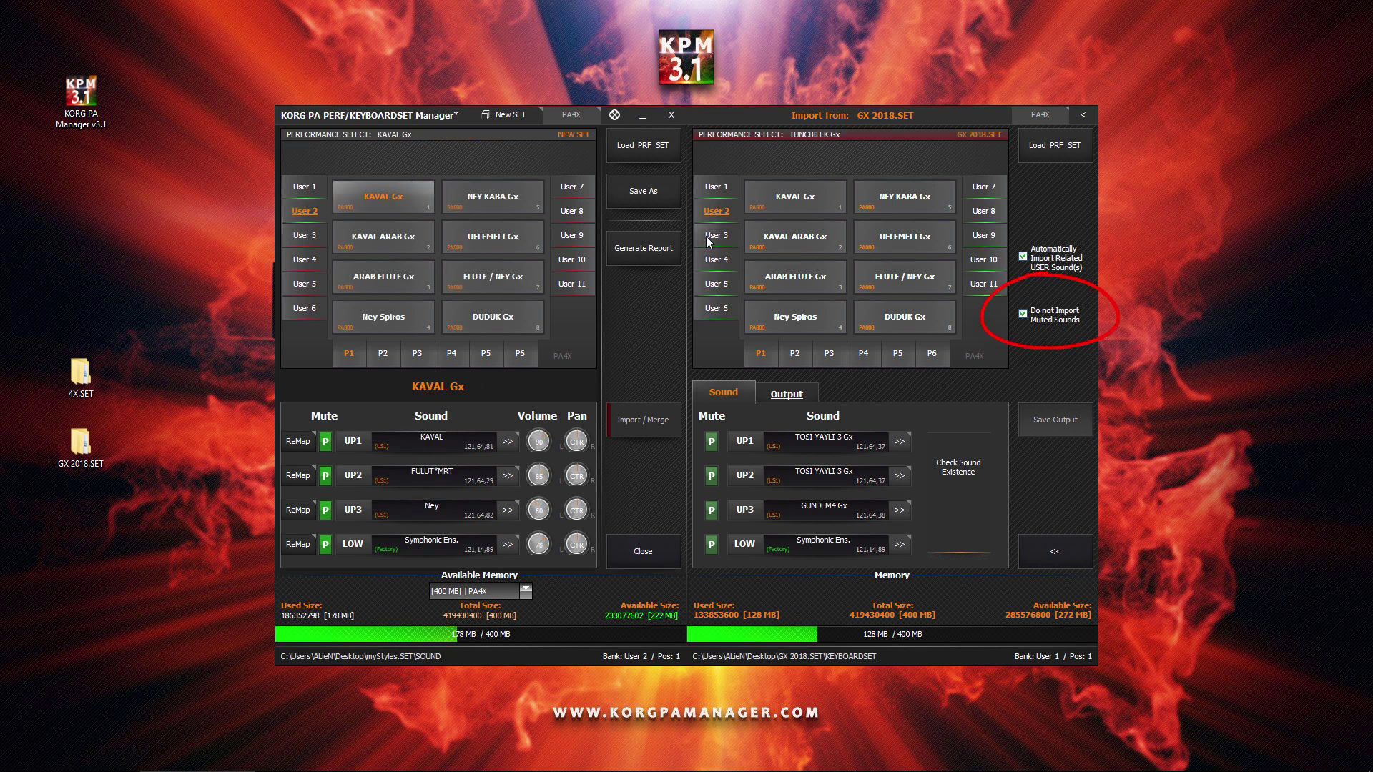
Copy the performance bank User 3 of GX 2018.SET into User 3 of the new set
left_click(707, 242)
right_click(708, 242)
left_click(733, 255)
left_click(305, 235)
right_click(308, 242)
left_click(314, 272)
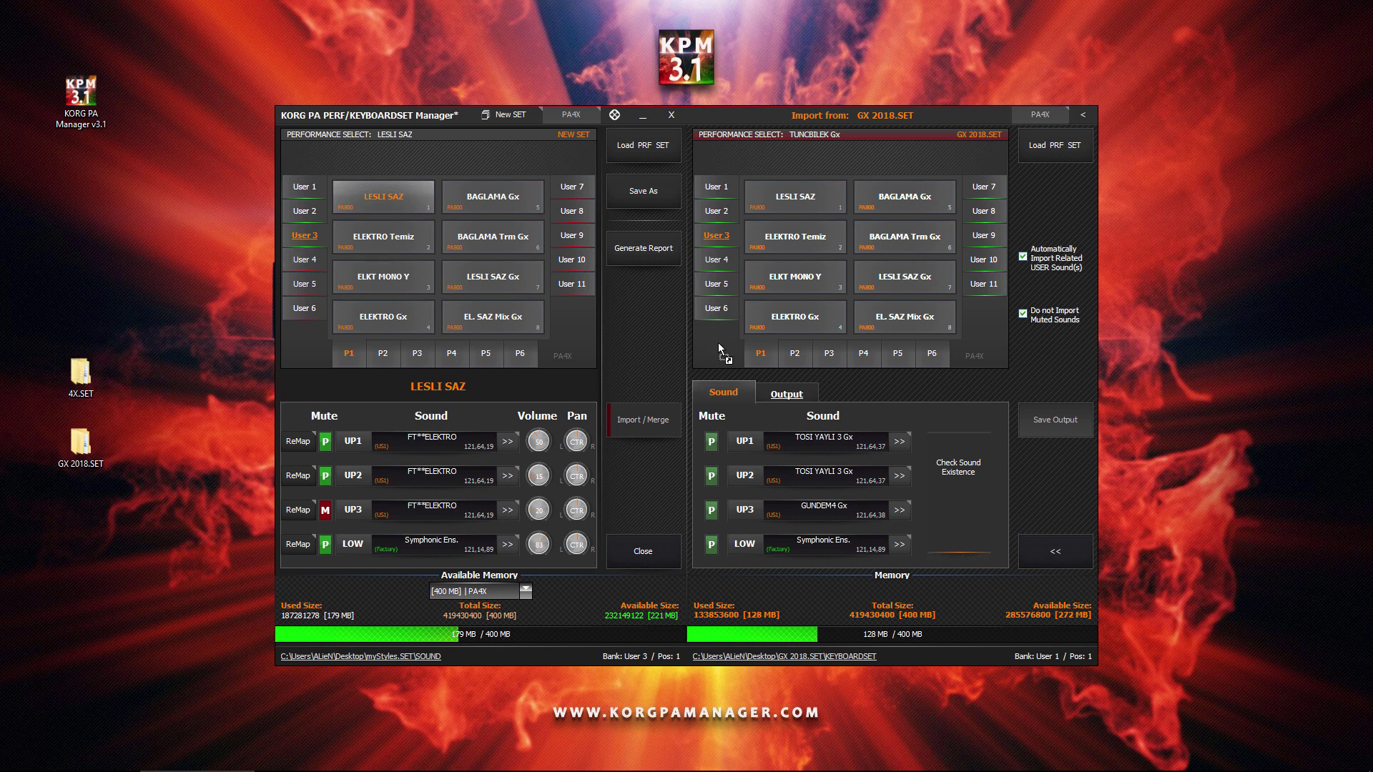
Replace the performance import set with 4X.SET from the desktop, using the PA4X keyboard model
left_click_drag(718, 341, 718, 341)
left_click(707, 590)
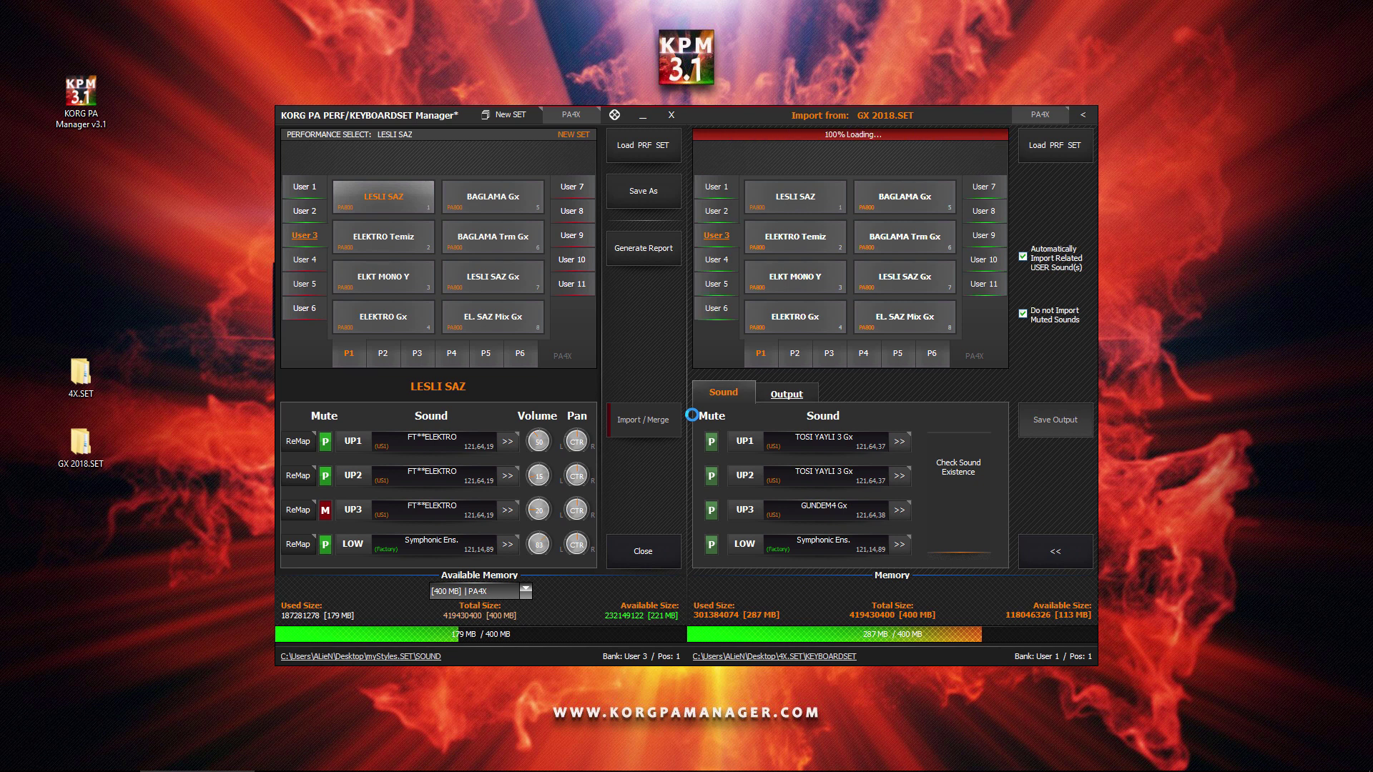
left_click(772, 300)
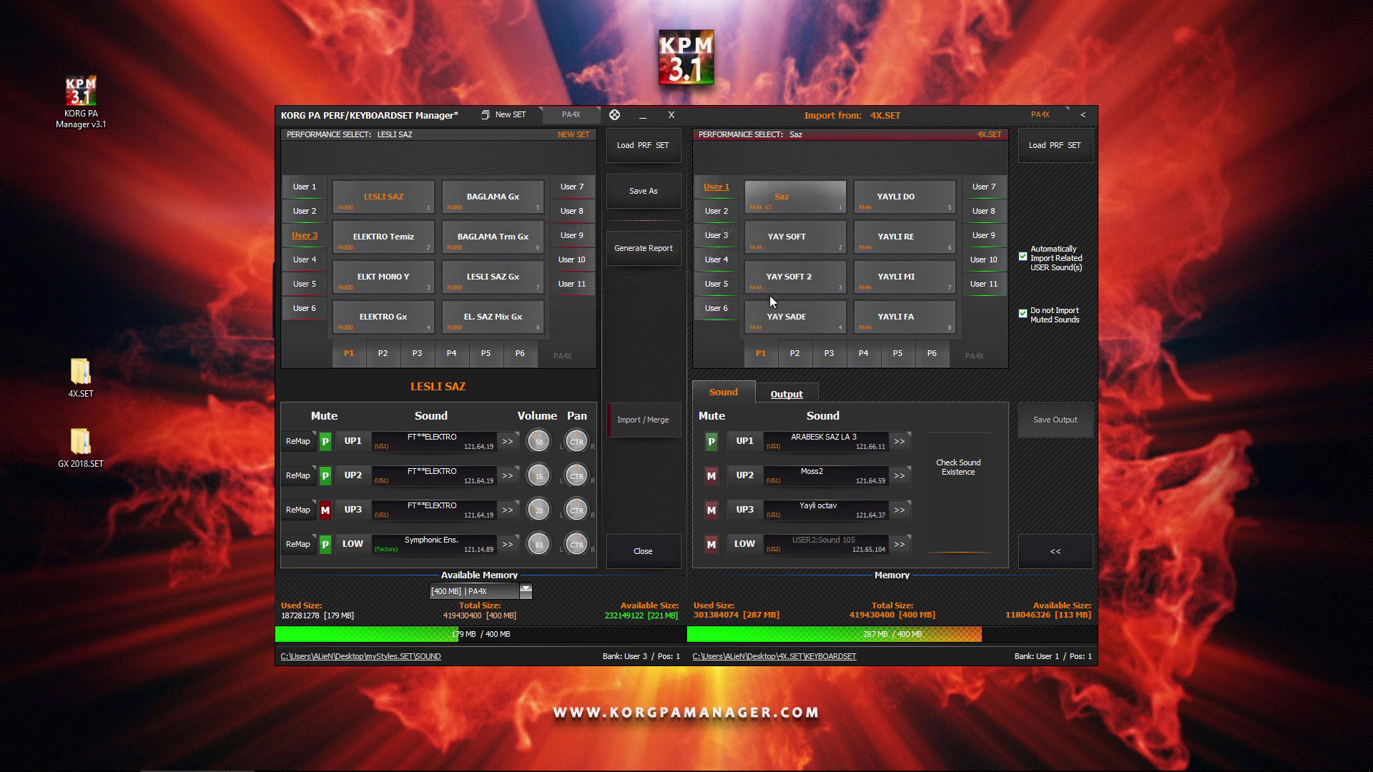
Copy the performance bank User 1 of 4X.SET into User 4 of the new set
right_click(721, 188)
left_click(760, 202)
left_click(305, 260)
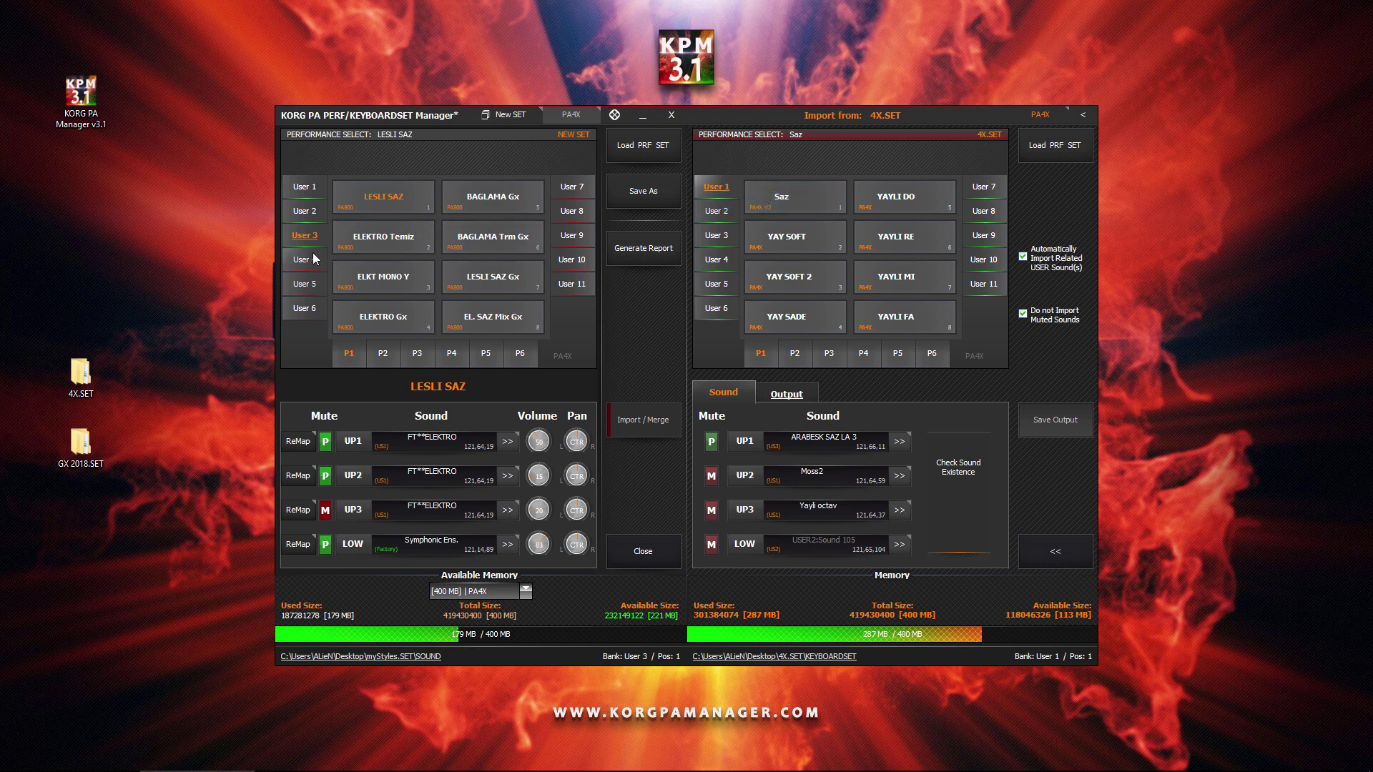
right_click(333, 262)
left_click(336, 287)
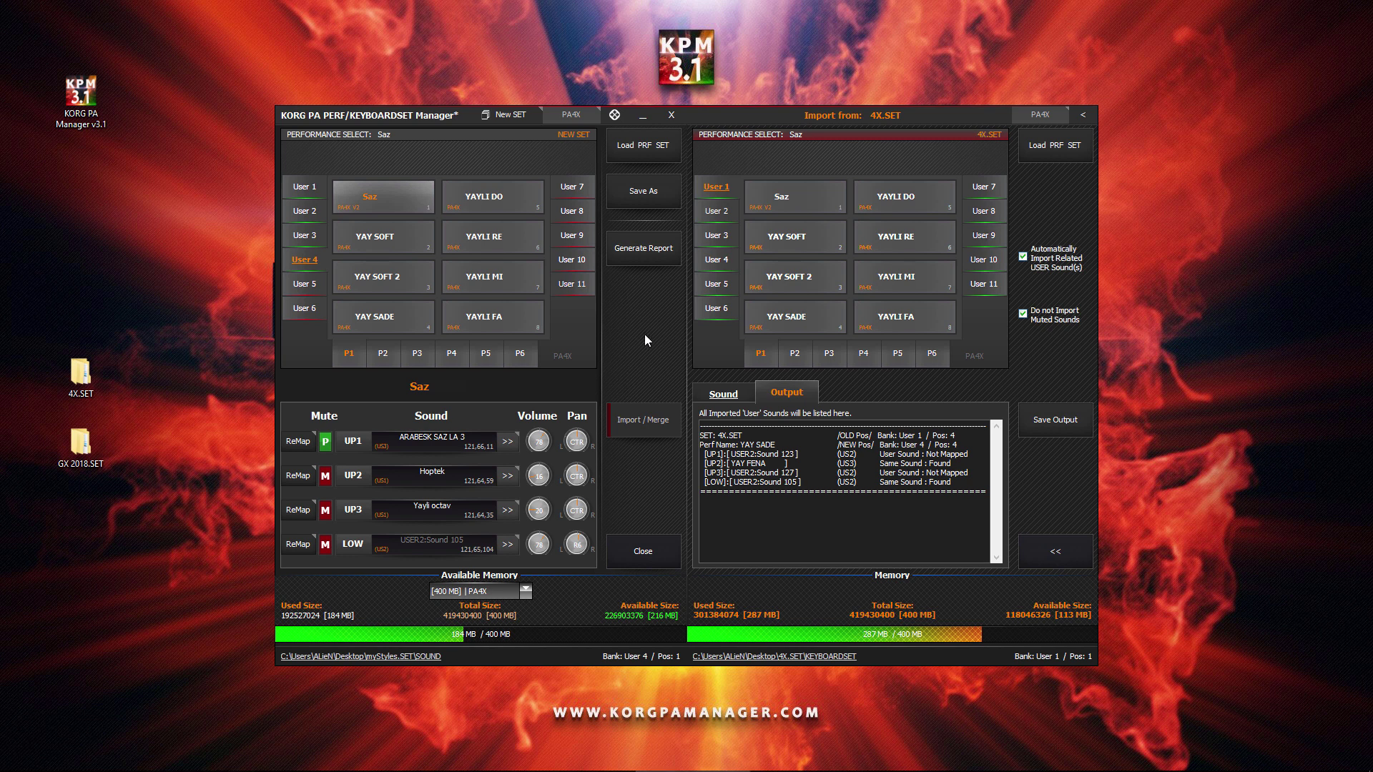
Save the set to the desktop as myStyles_and_Perfs.SET and close the Performance Manager
left_click(632, 199)
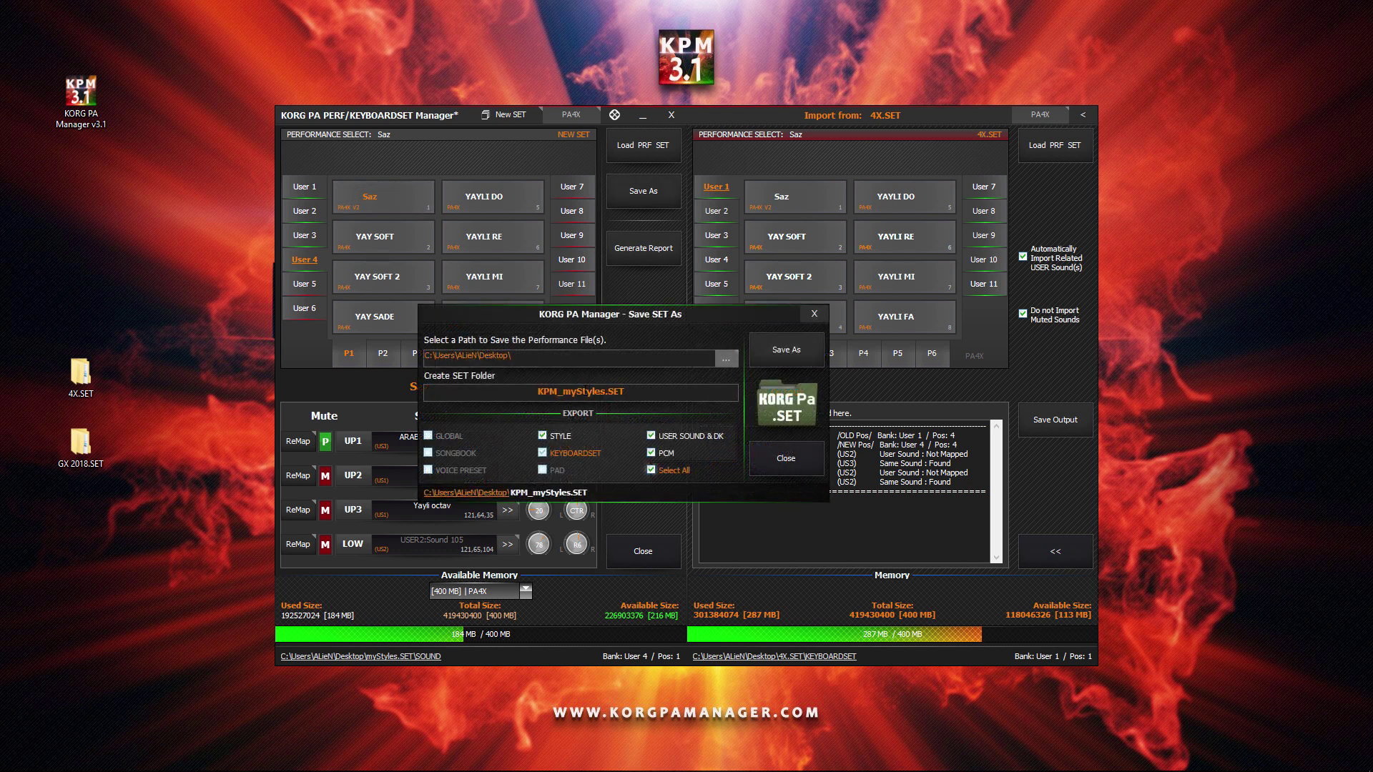
left_click_drag(537, 391, 566, 391)
key("BackSpace")
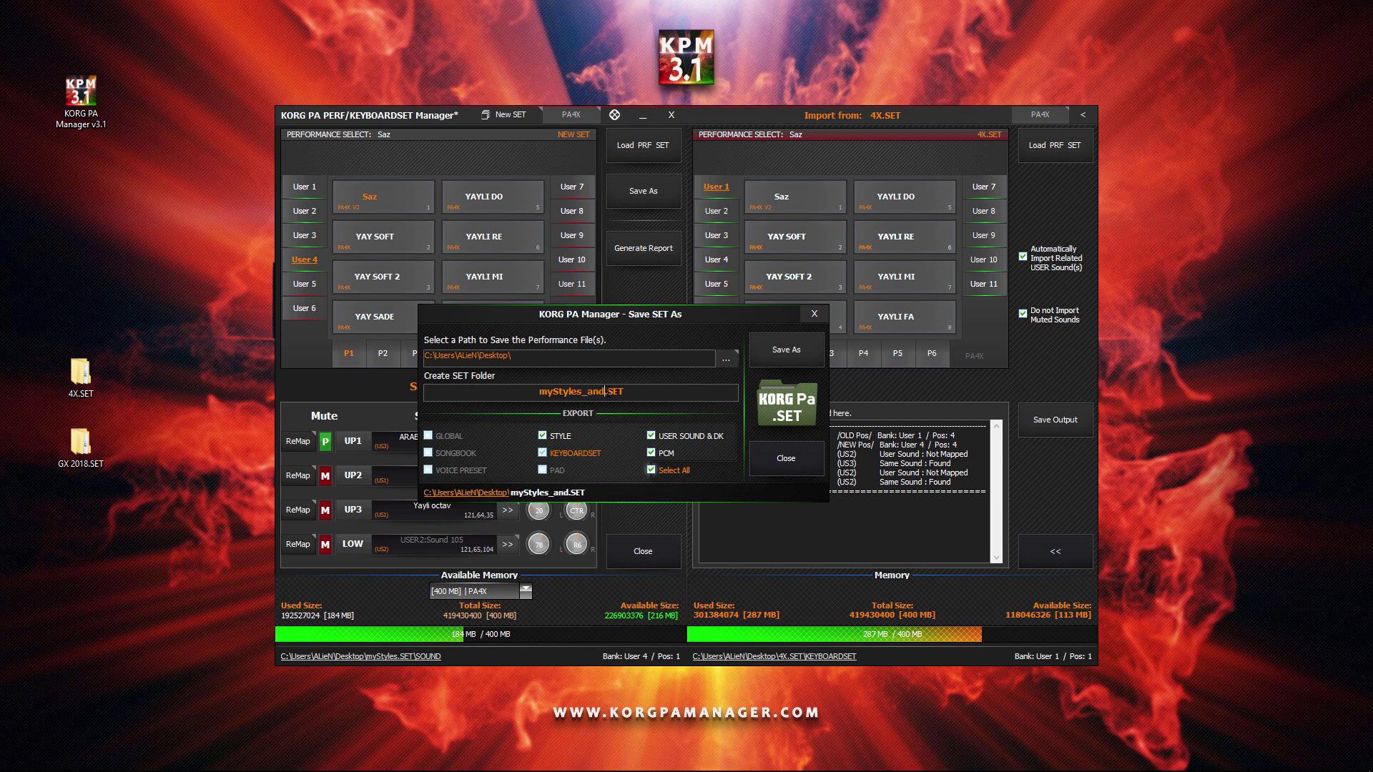
type("fs")
left_click(785, 351)
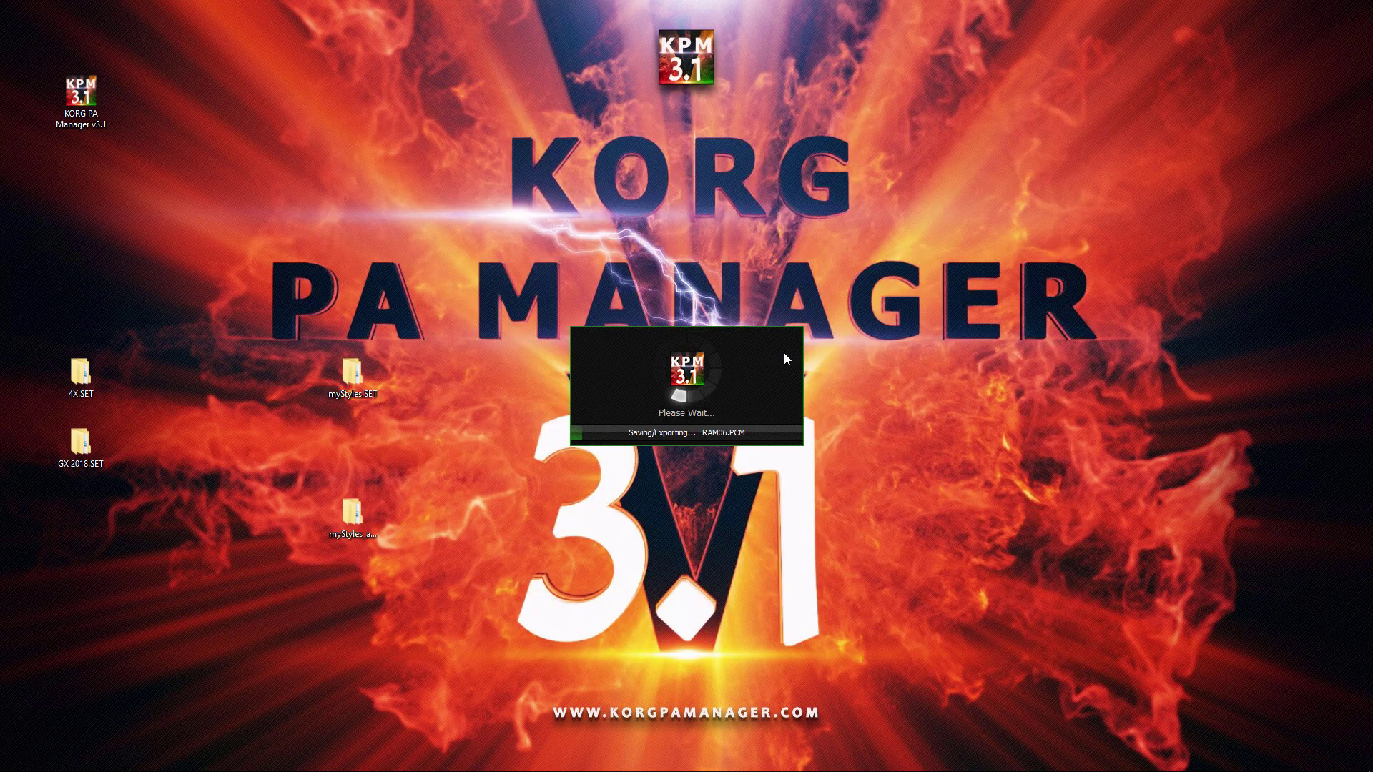
left_click_drag(415, 547, 235, 344)
left_click(702, 509)
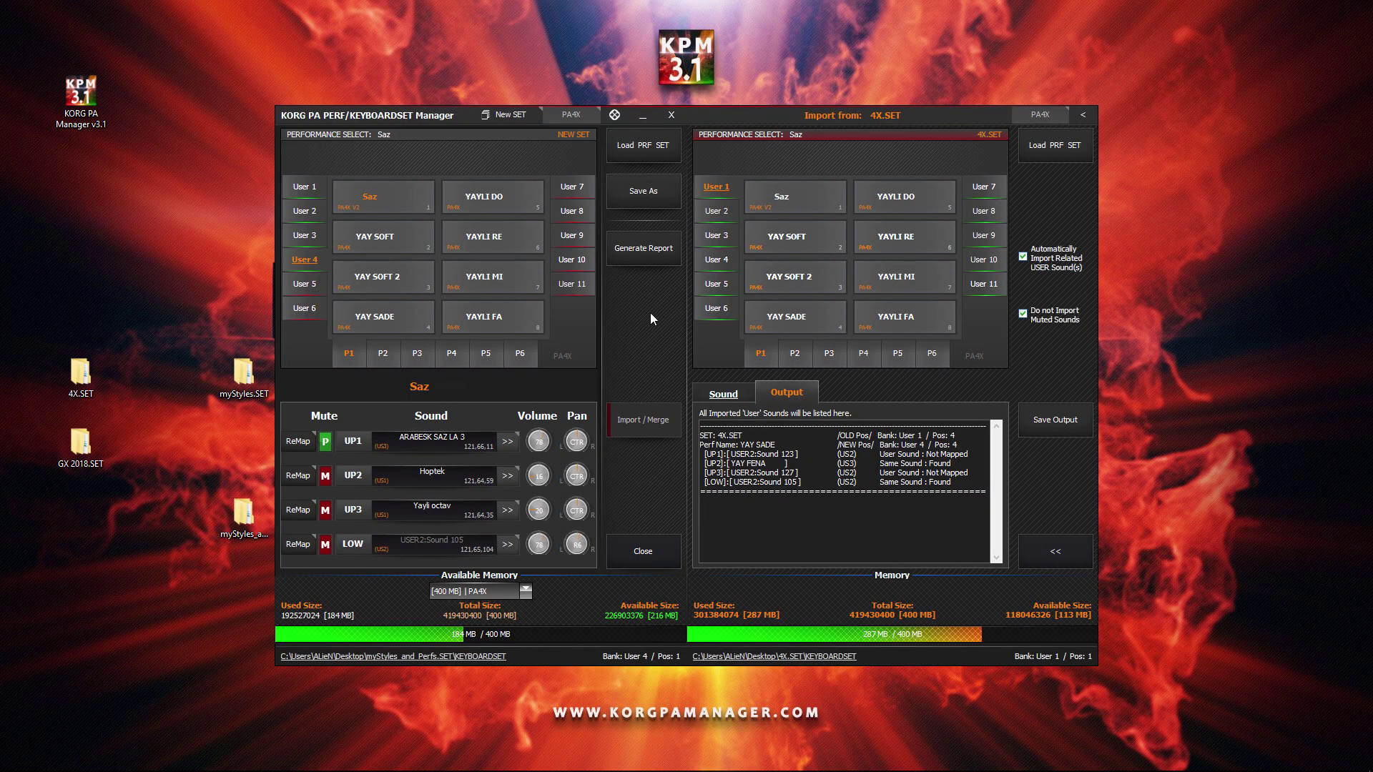
left_click(669, 117)
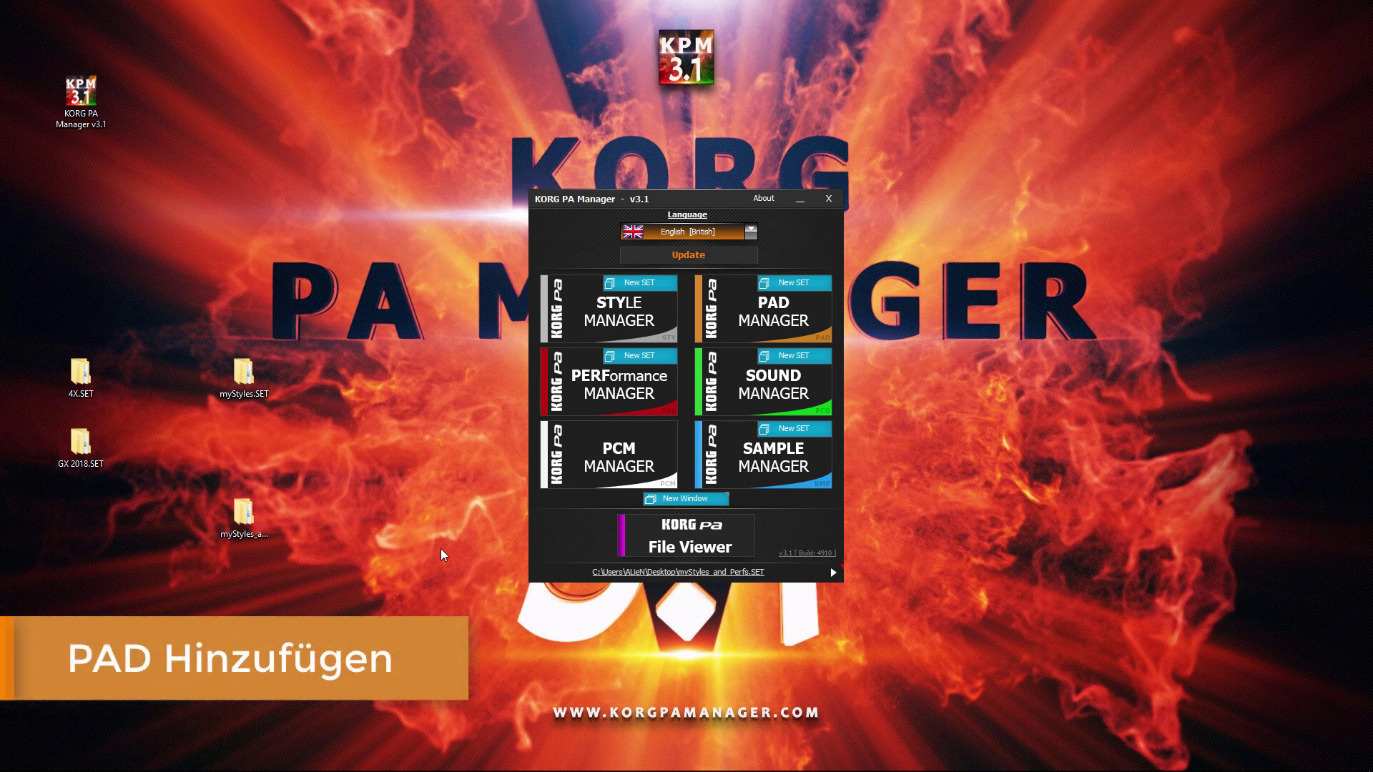
Open myStyles_and_Perfs.SET from the desktop in the PAD Manager, using the PA4X keyboard model with OS v2+
left_click(252, 523)
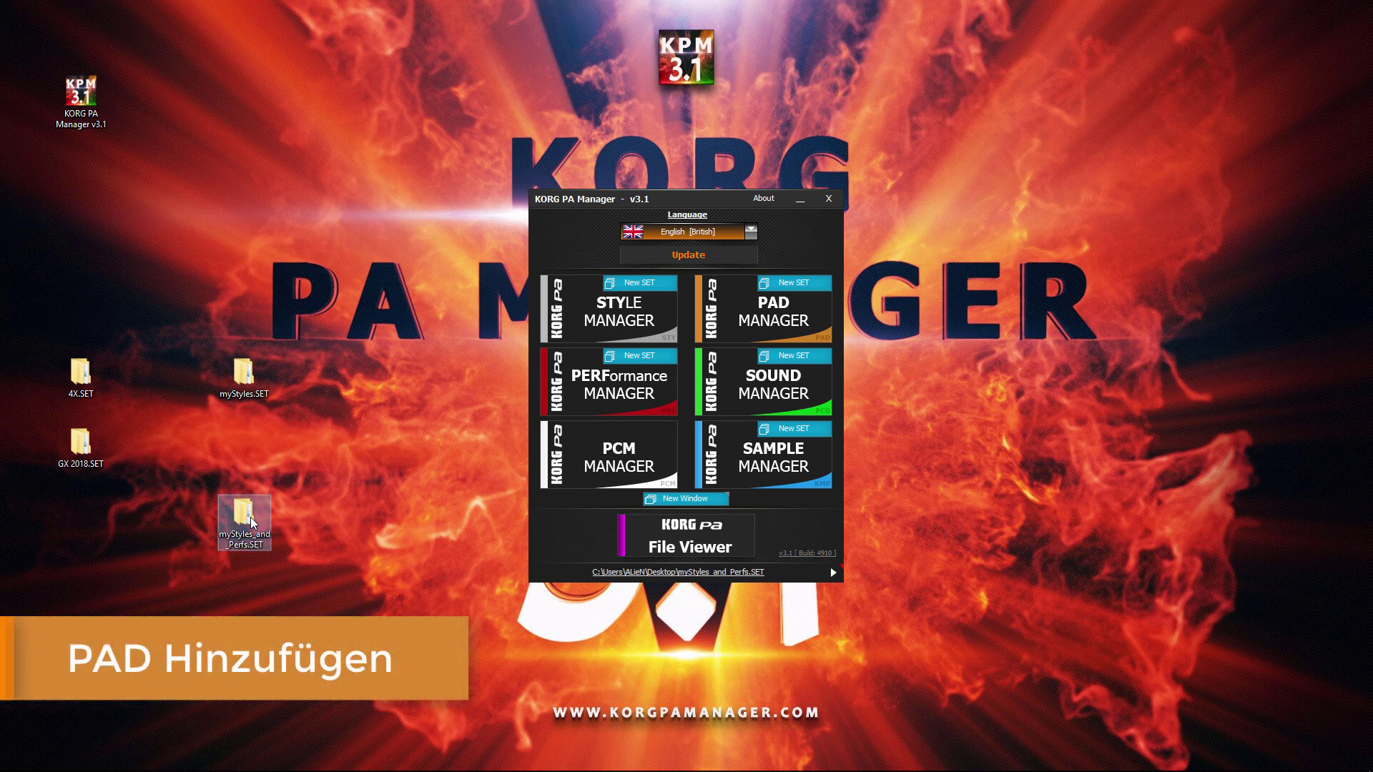
left_click_drag(243, 517, 754, 314)
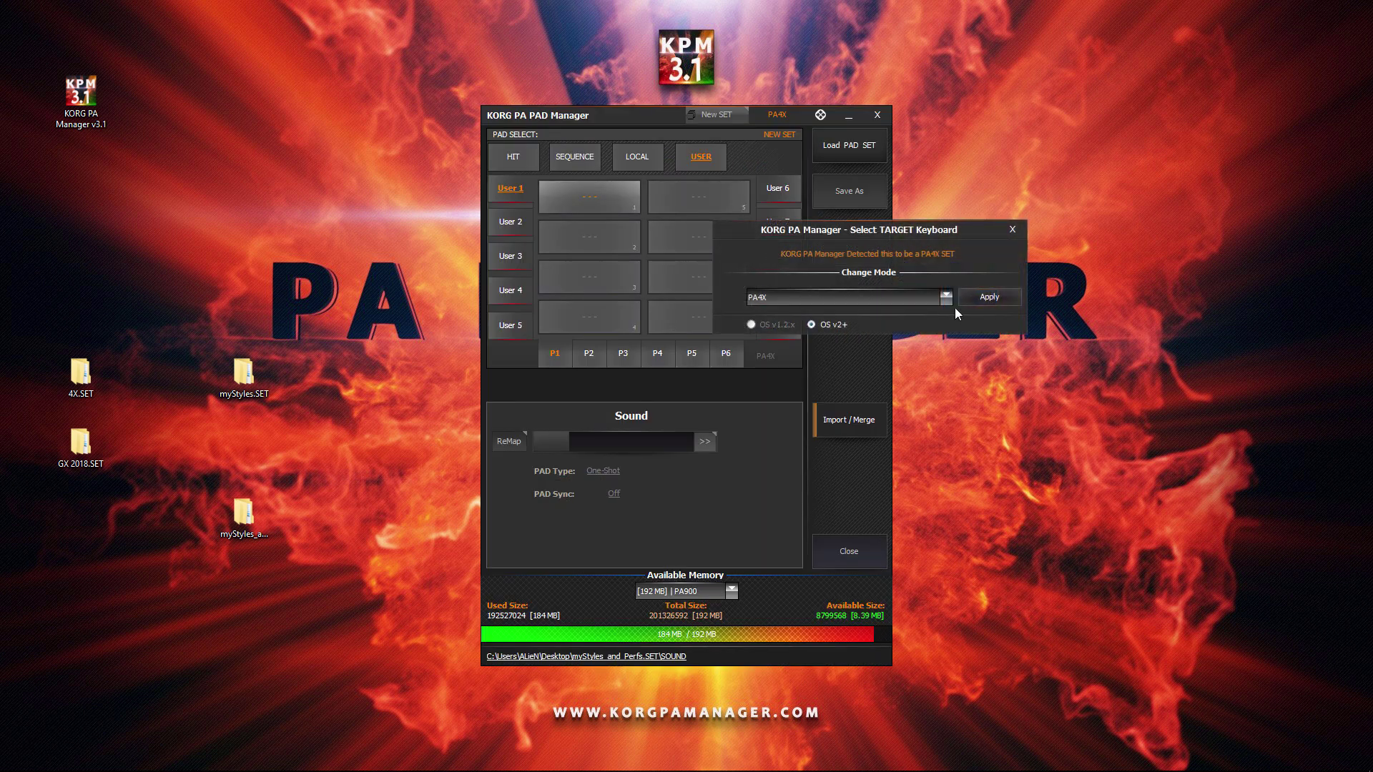
left_click(1006, 296)
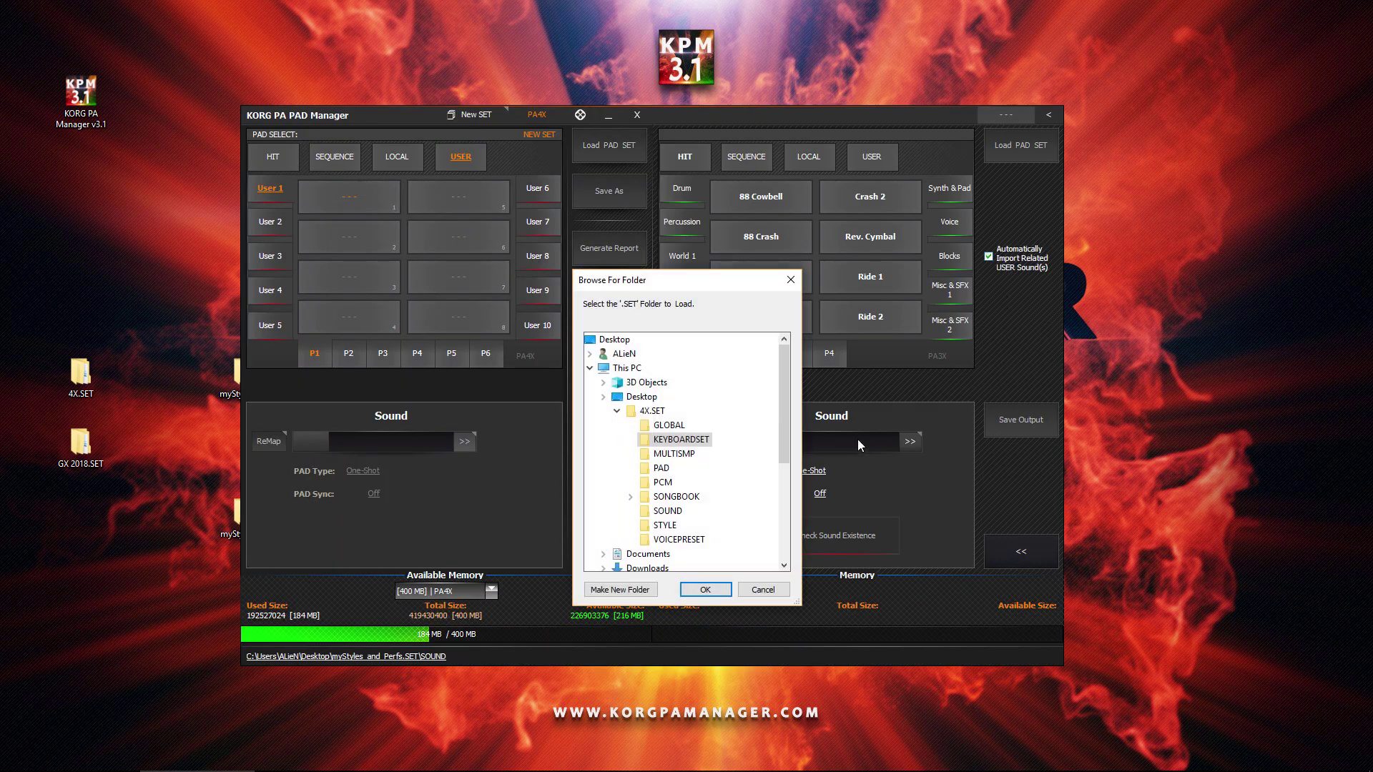
left_click(762, 589)
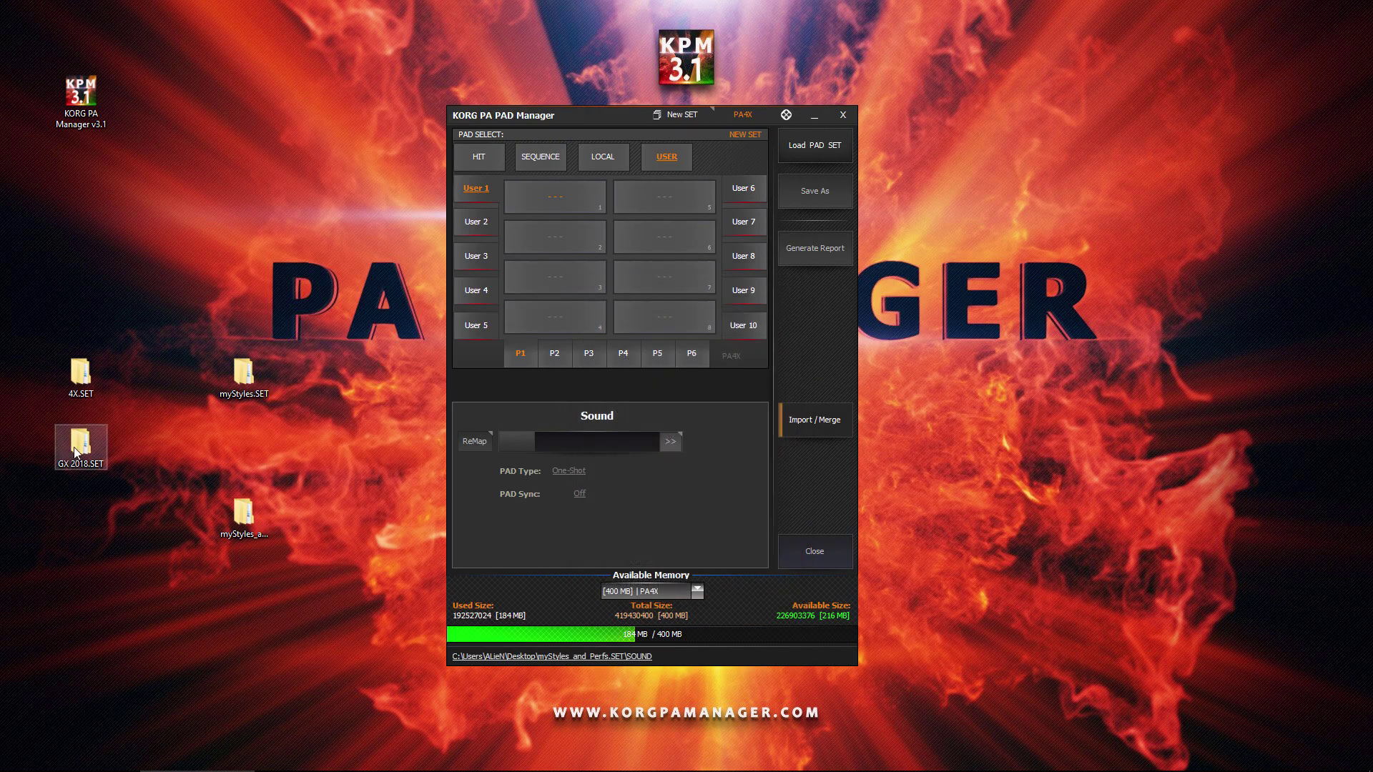
Load GX 2018.SET from the desktop as the pad import set, using the PA4X keyboard model with OS v2+
left_click_drag(75, 452, 464, 408)
left_click(817, 419)
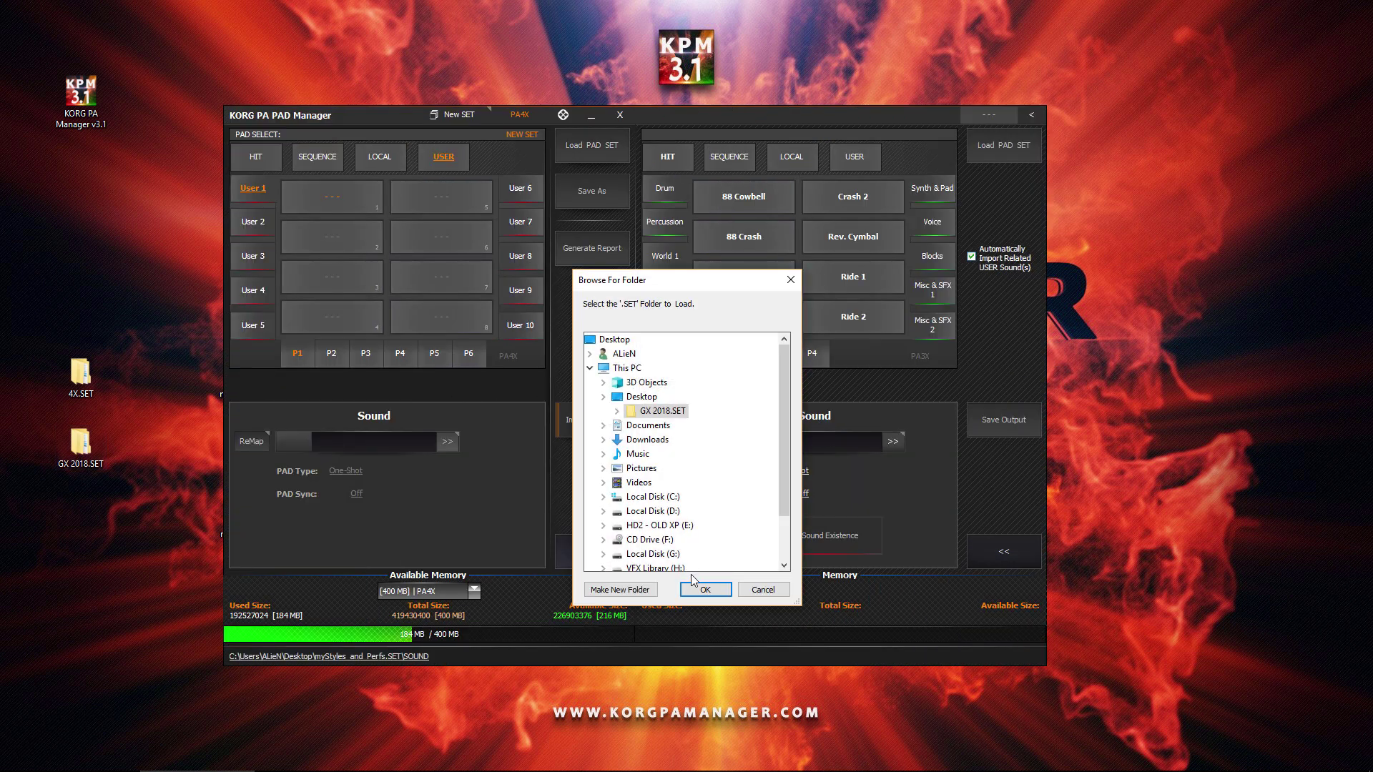
left_click(697, 588)
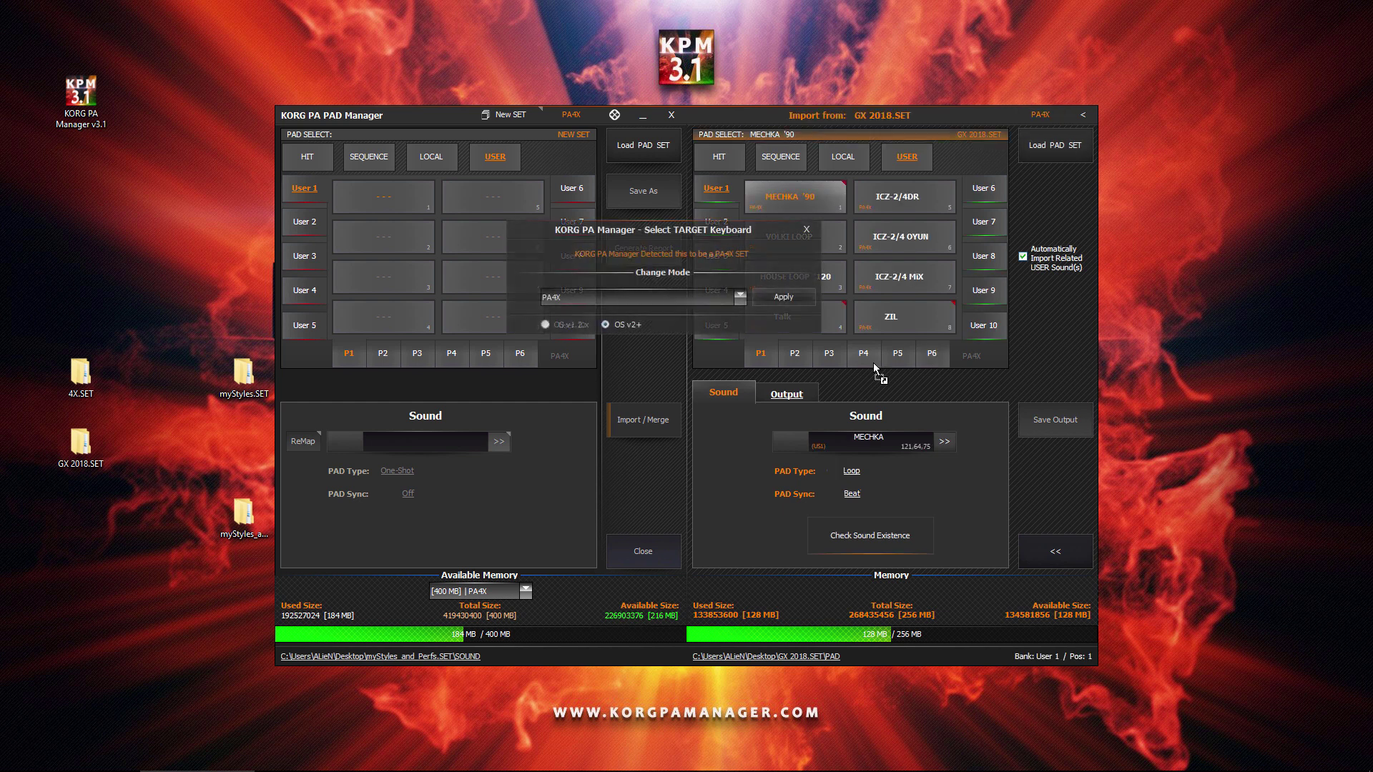
left_click(792, 298)
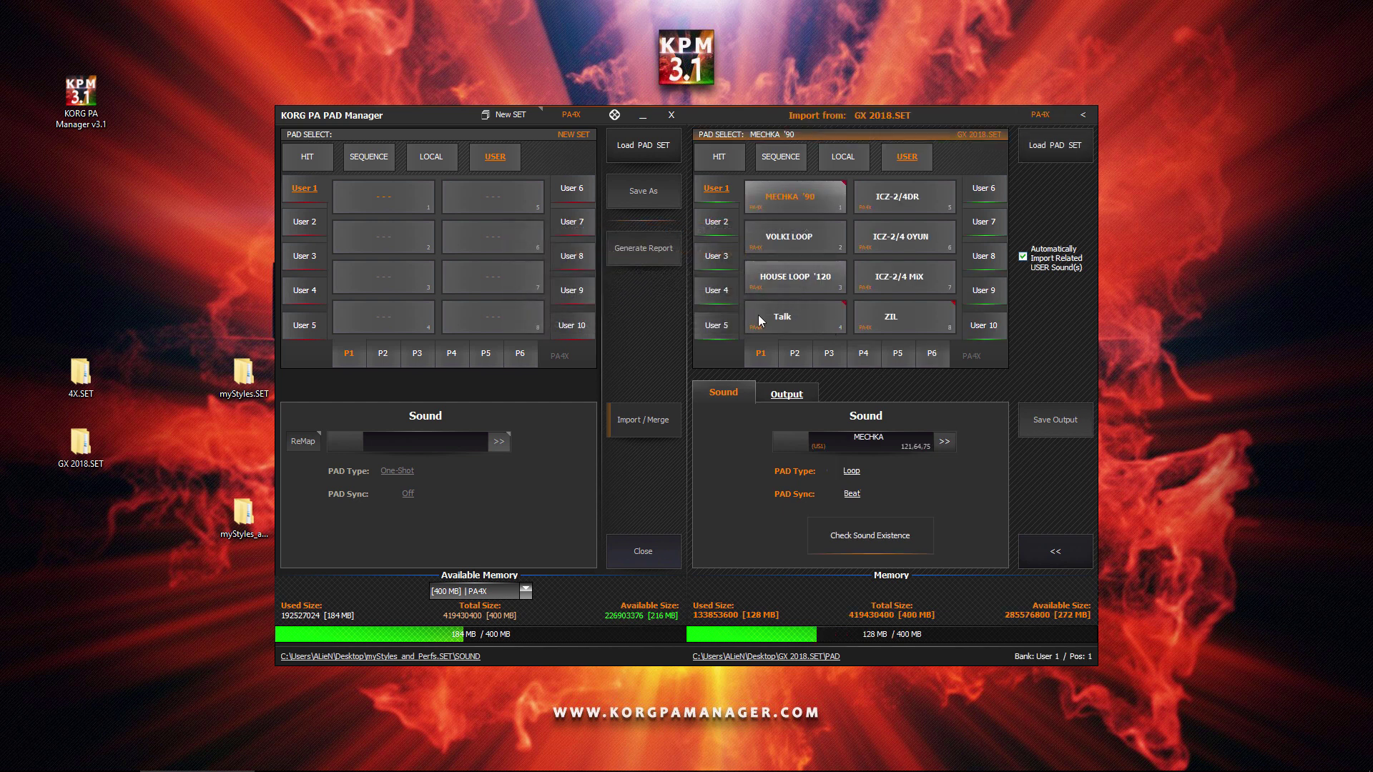
Copy the pads MECHKA '90 and VOLKI LOOP from GX 2018.SET into positions 1 and 2 of bank User 1 in the new set
right_click(770, 207)
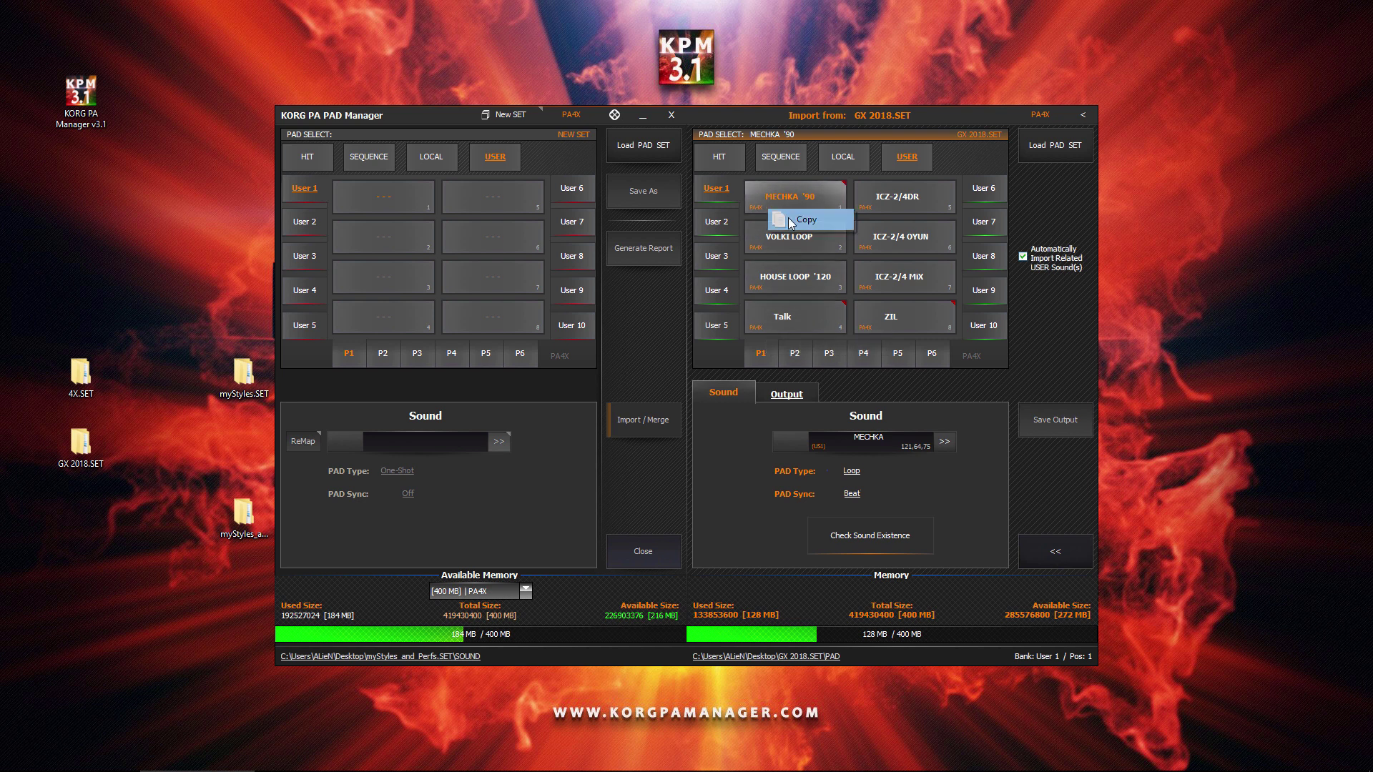
left_click(781, 219)
right_click(373, 199)
left_click(410, 281)
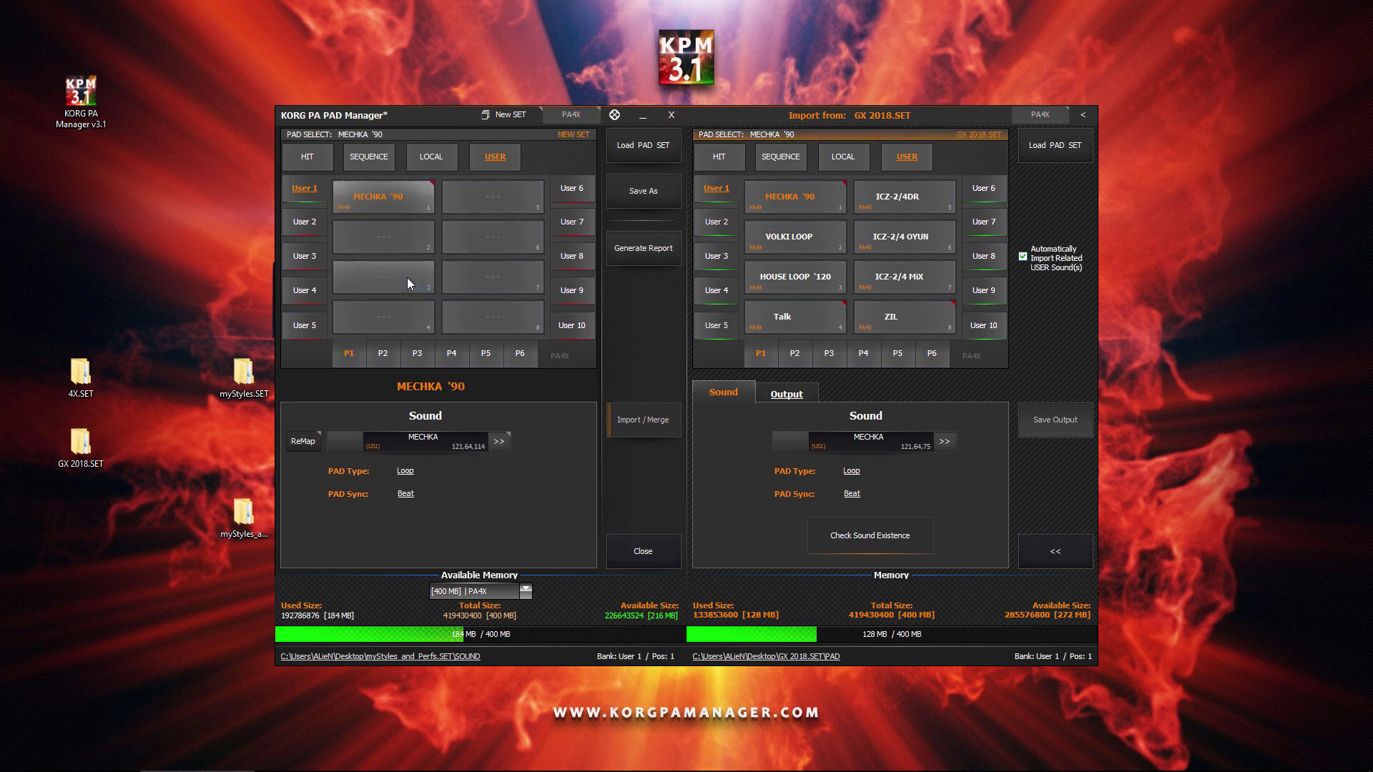
right_click(792, 240)
left_click(829, 250)
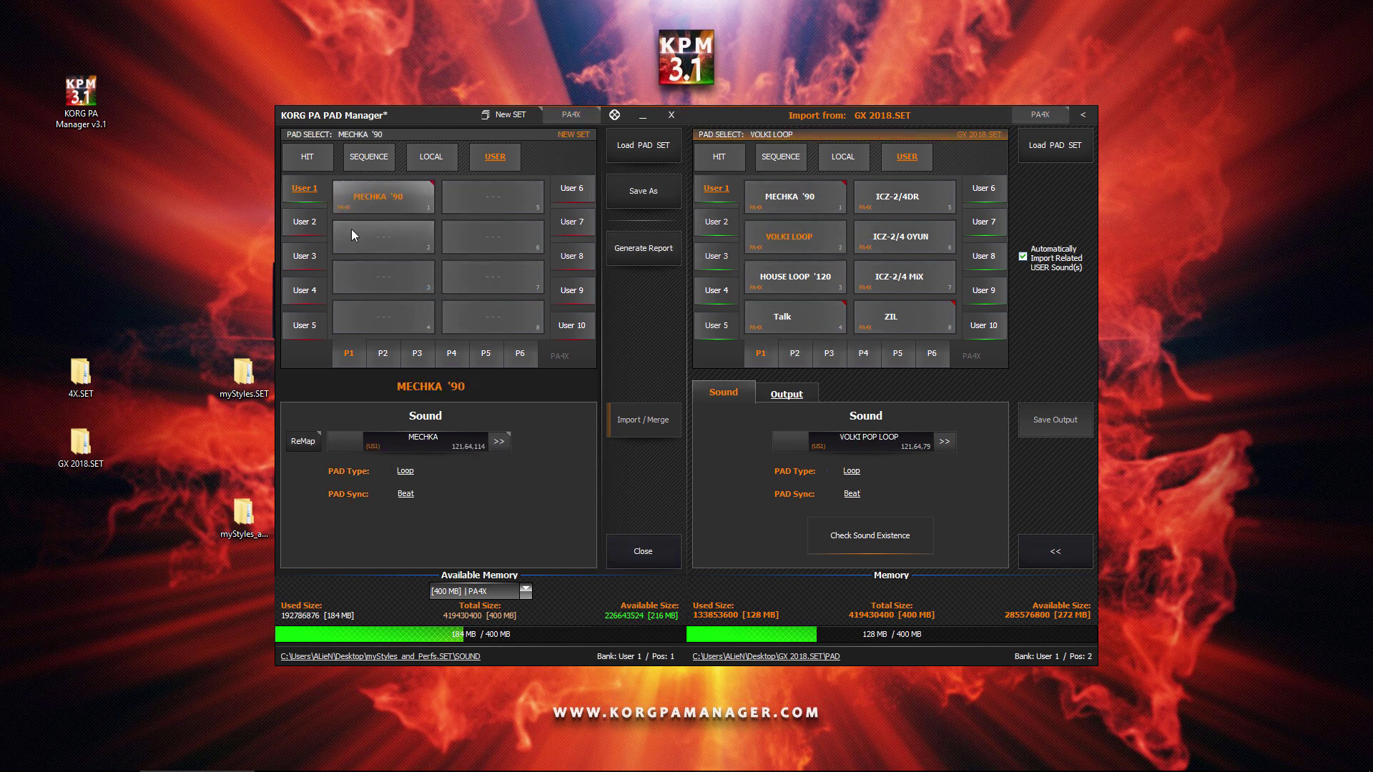
right_click(353, 229)
left_click(390, 310)
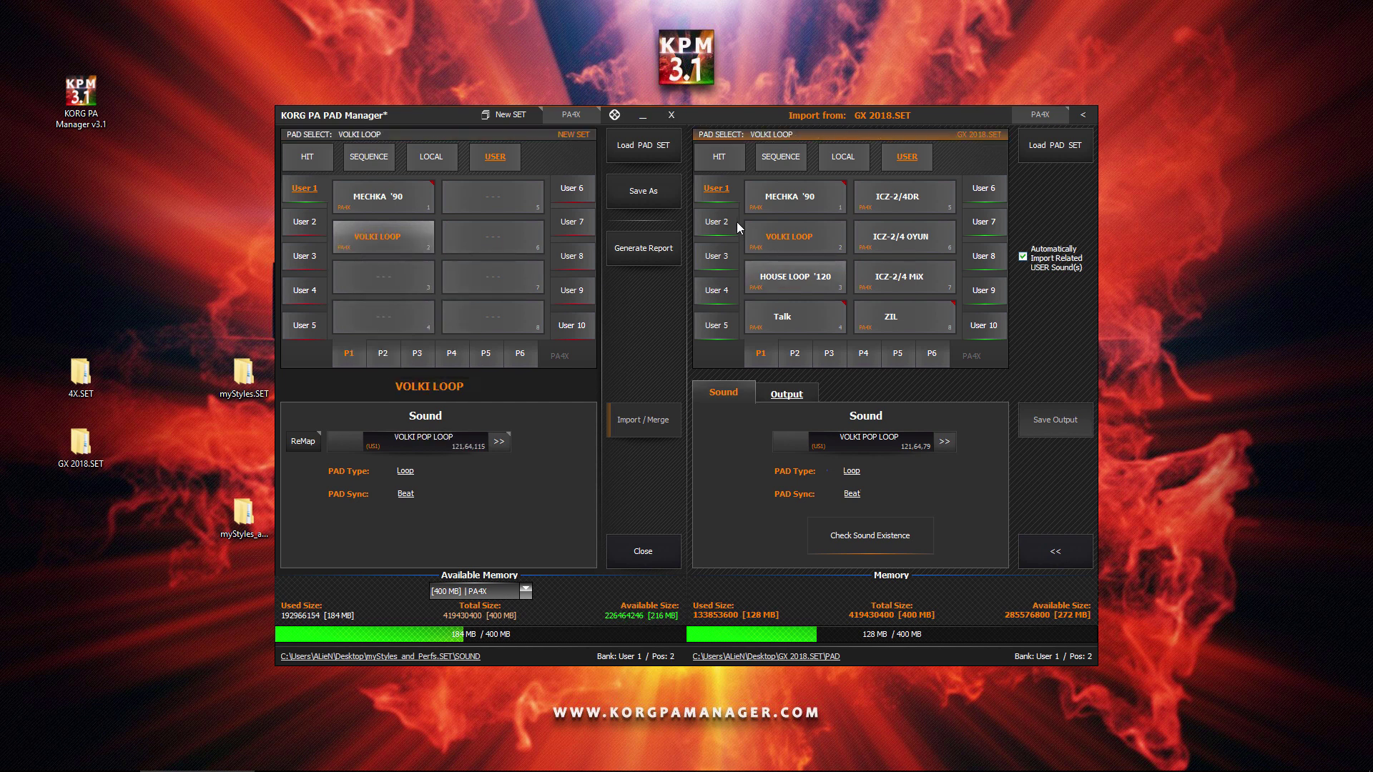
Copy the whole pad bank User 1 of GX 2018.SET into User 1 of the new set
right_click(305, 192)
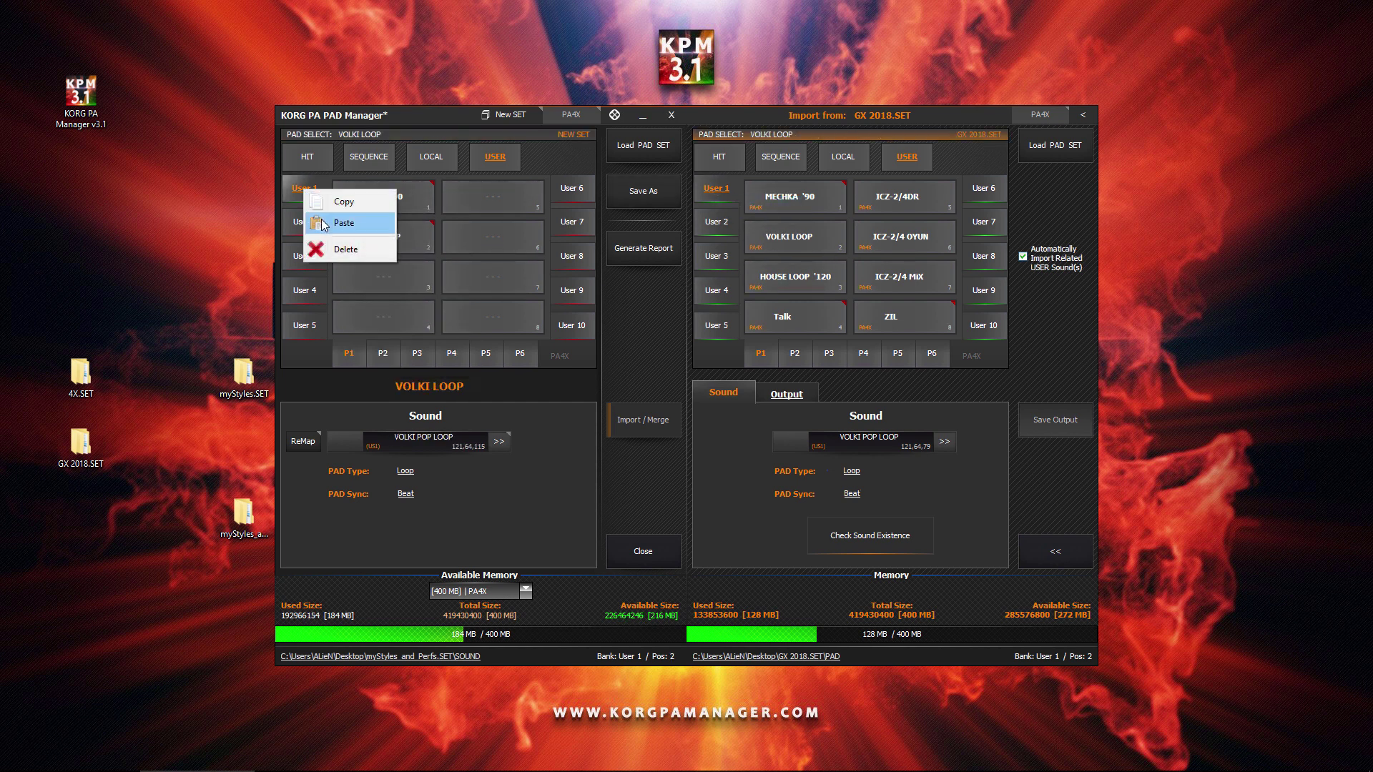
left_click(344, 222)
left_click(717, 444)
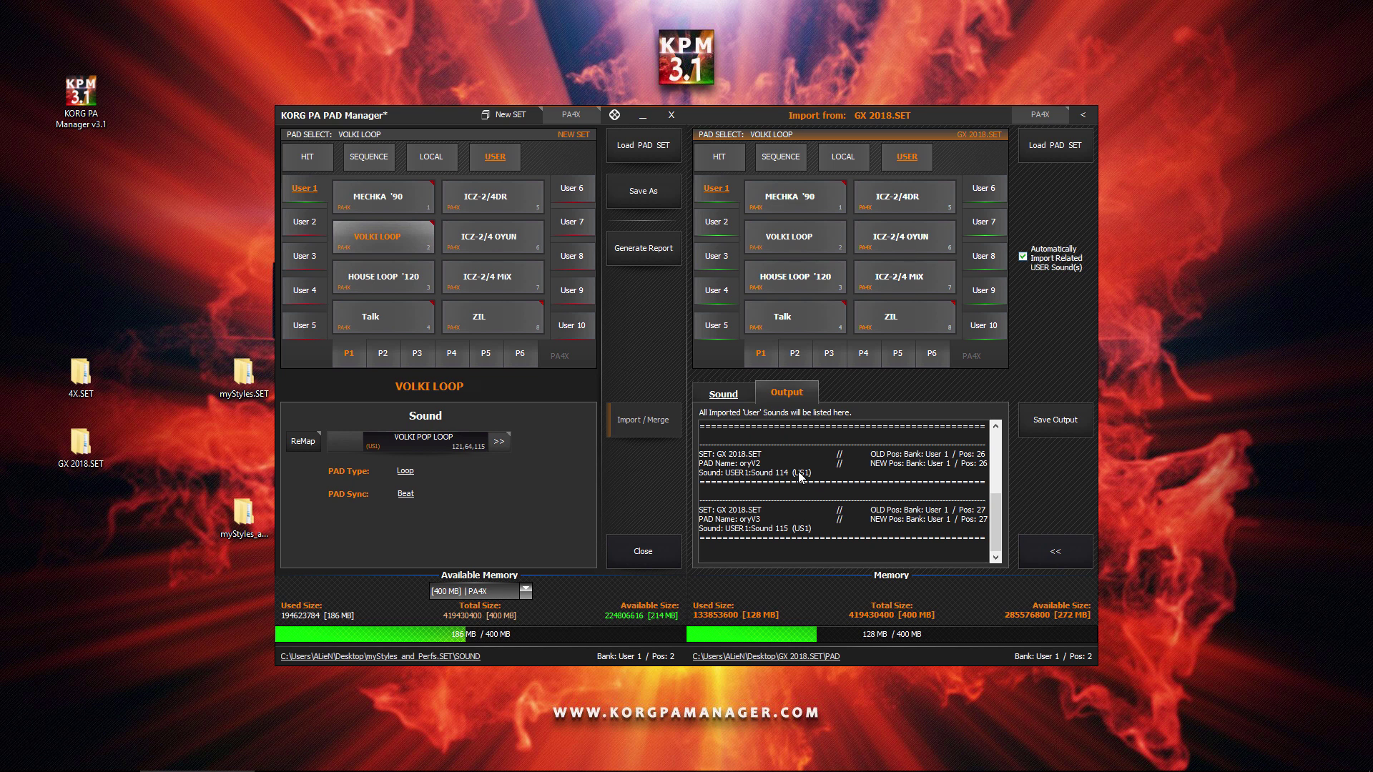
Copy the pad banks User 2 and User 3 of GX 2018.SET into the same banks of the new set
right_click(698, 218)
left_click(722, 226)
right_click(286, 225)
left_click(327, 259)
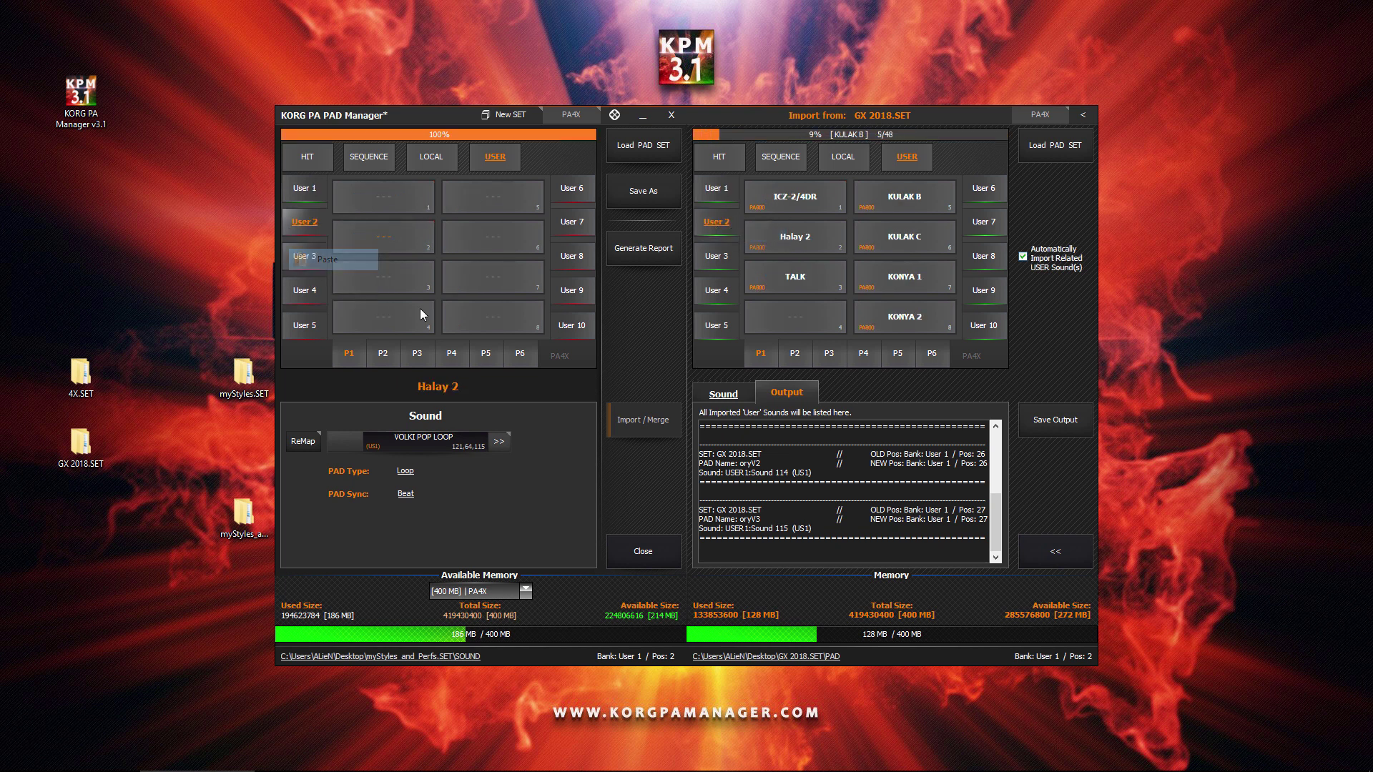
right_click(704, 248)
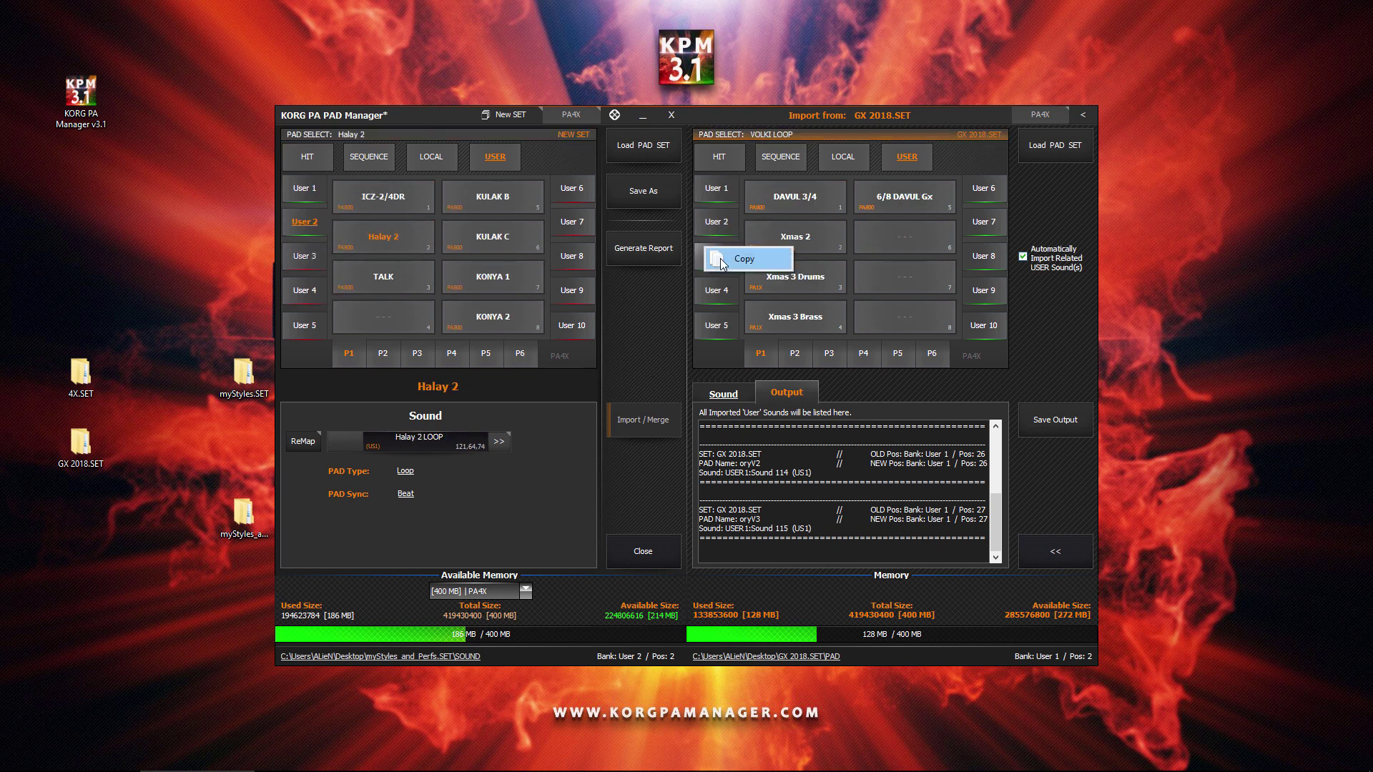
left_click(737, 256)
right_click(305, 255)
left_click(345, 288)
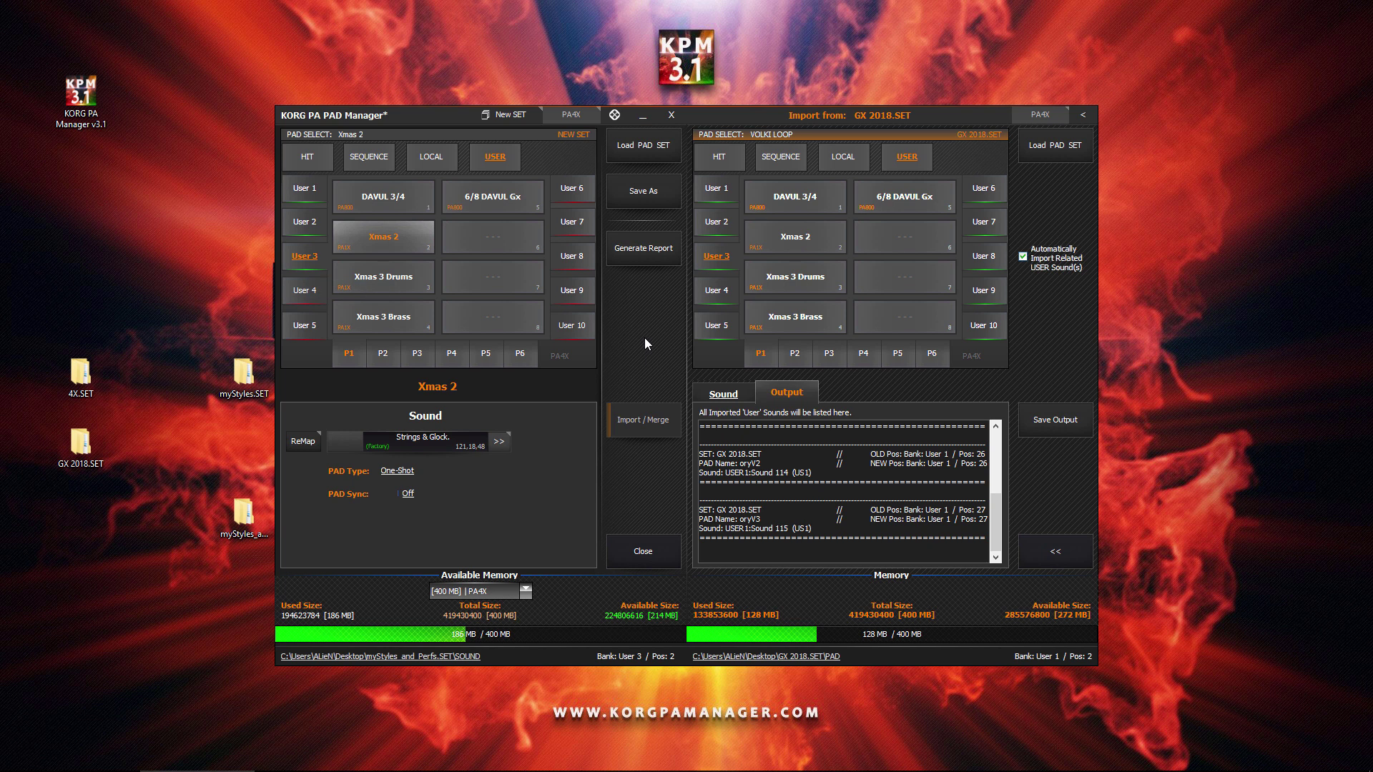
Save the set with its pads to the desktop as myFinalSet.SET
left_click(641, 205)
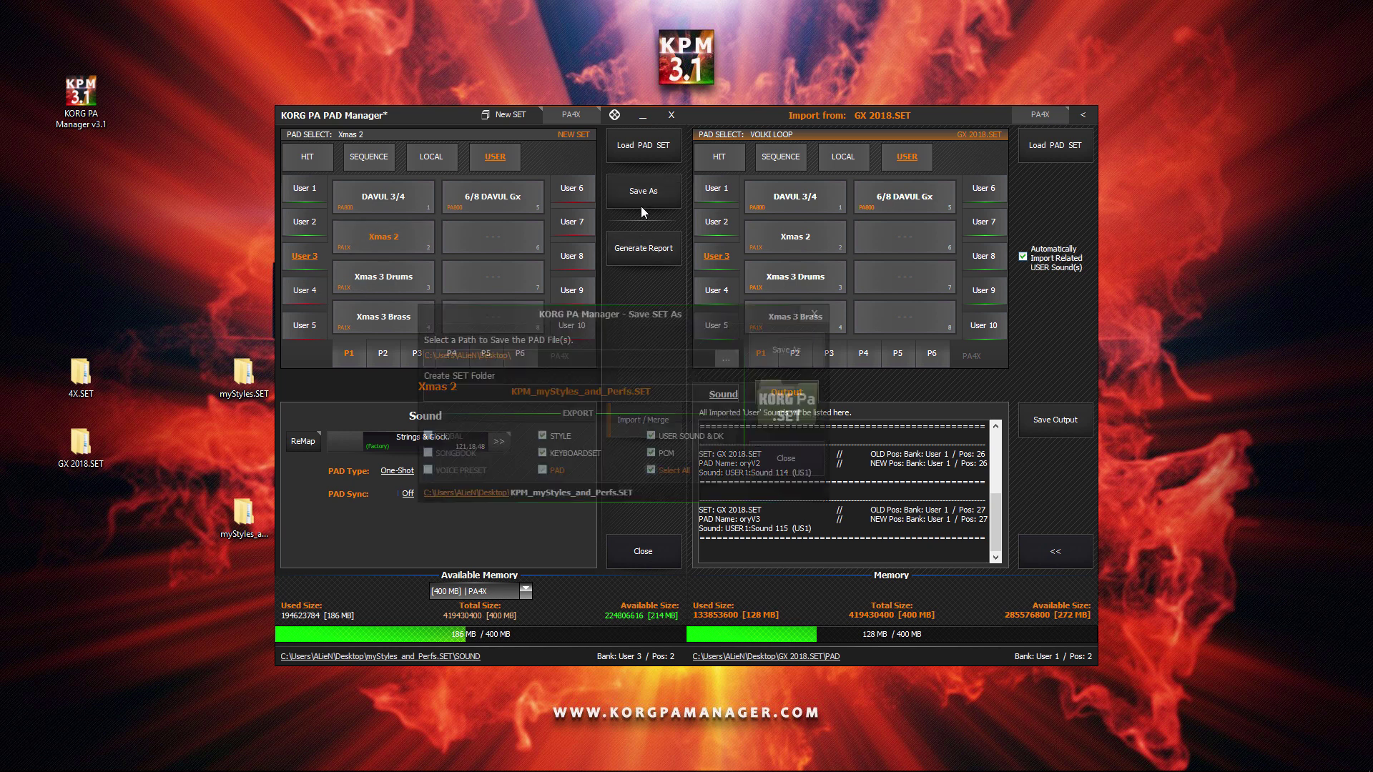
left_click(661, 388)
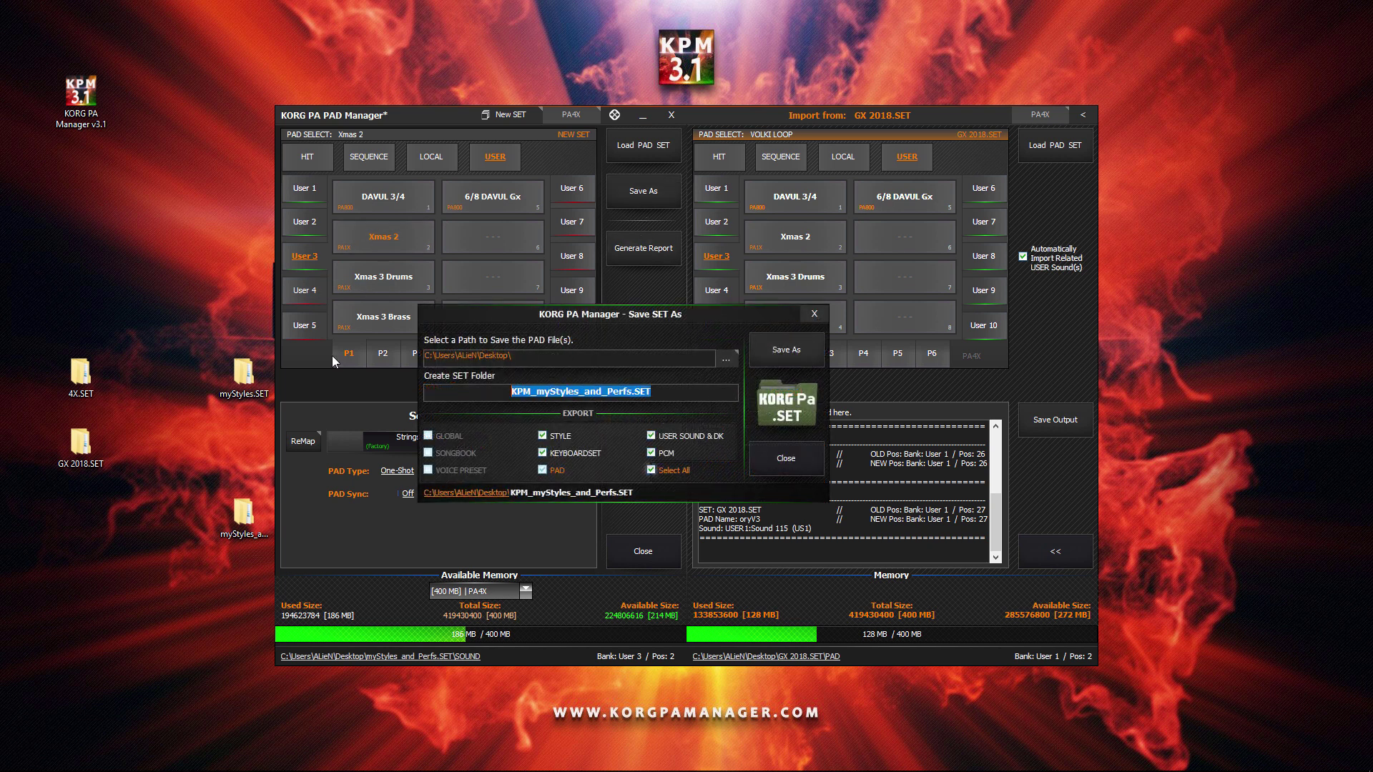
type("my")
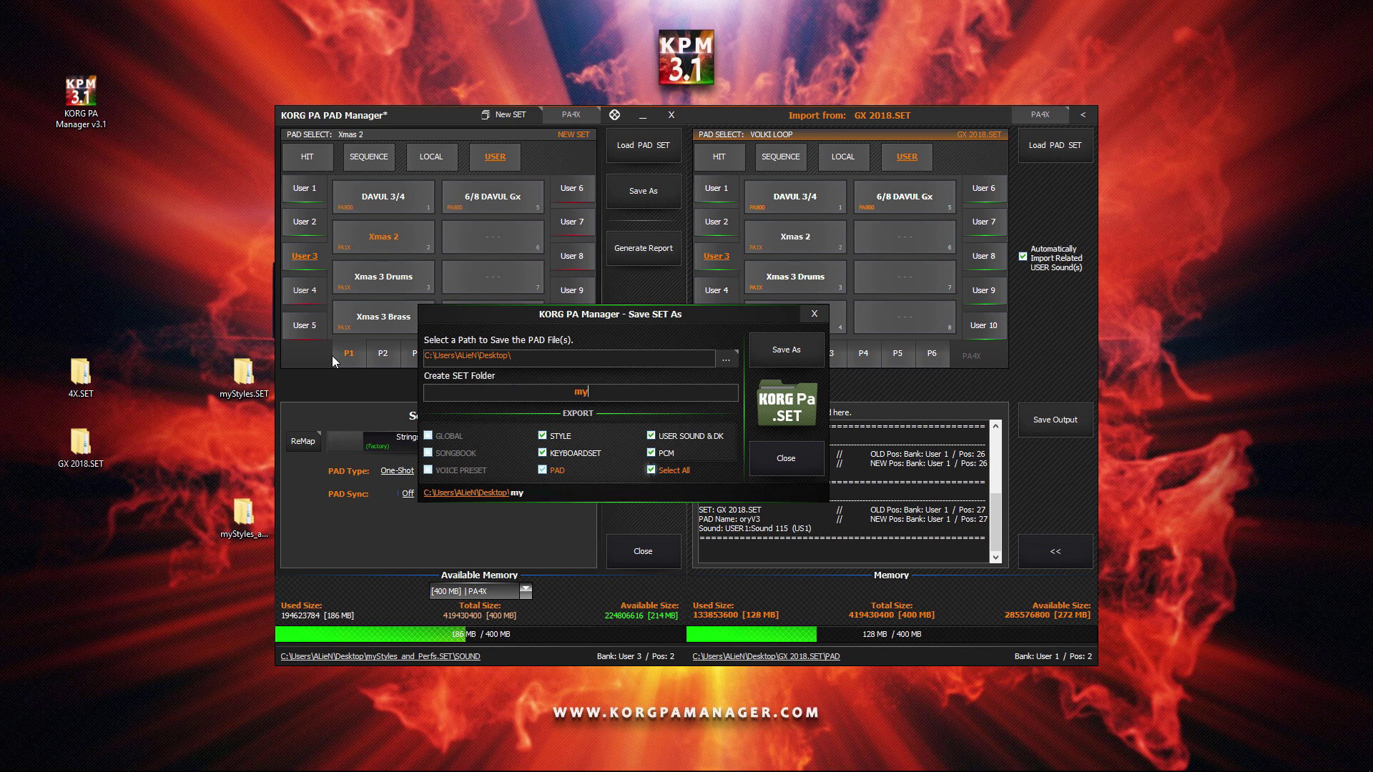
type("FinalSet")
left_click(772, 357)
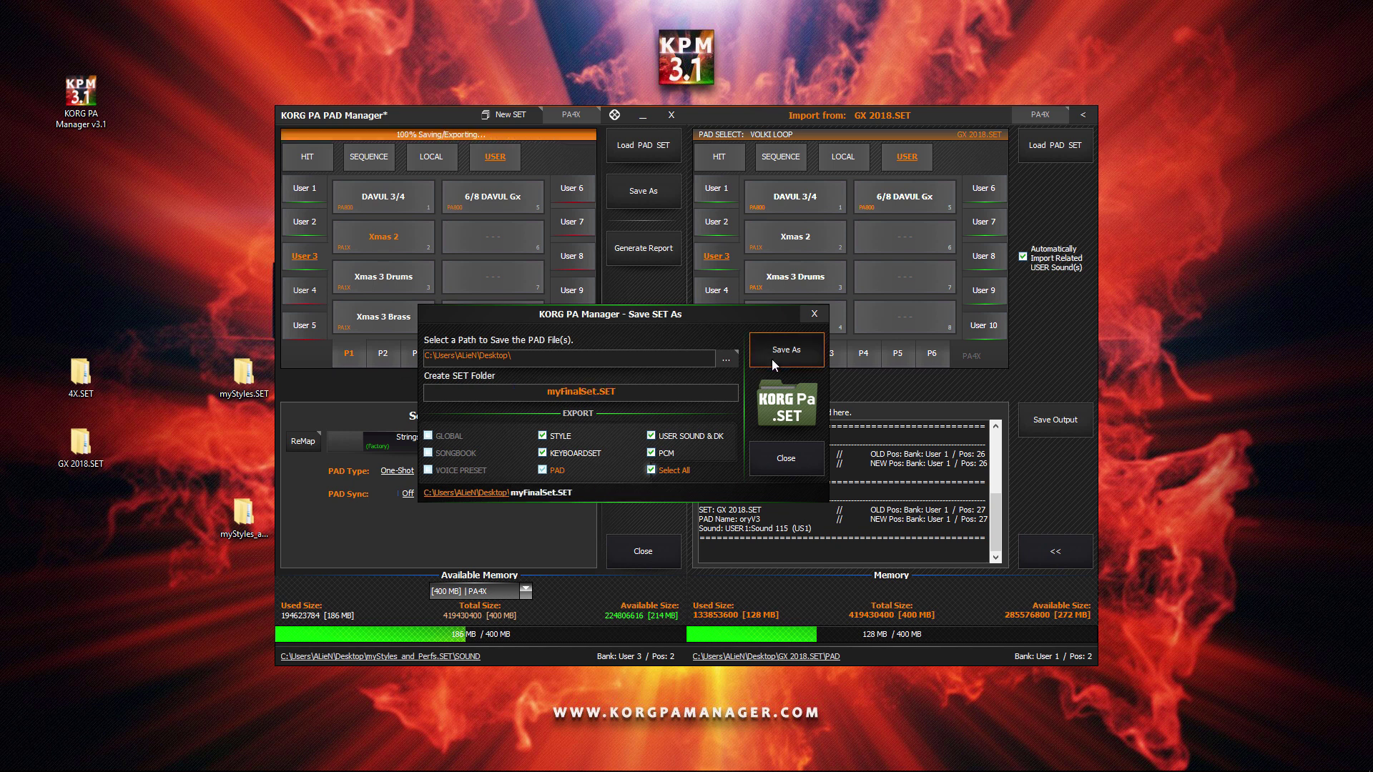